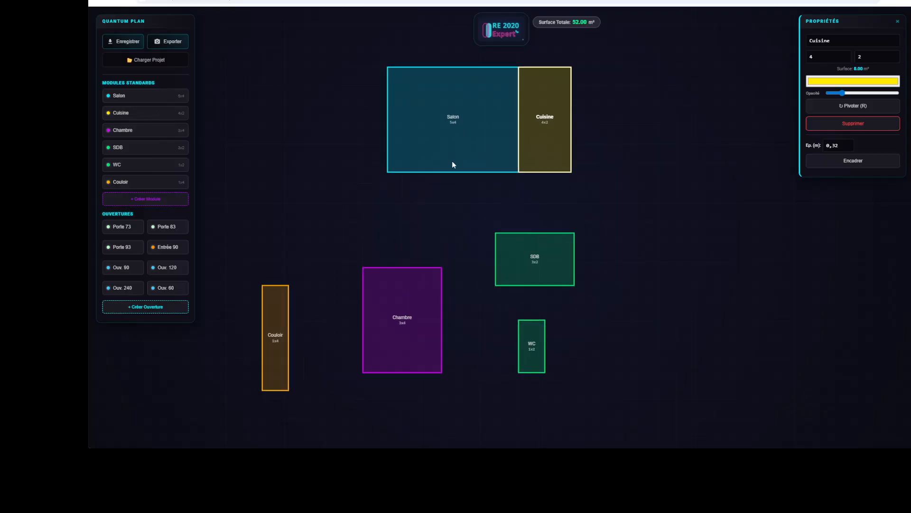
- Place the Chambre against the Salon's left side and set the WC horizontally beneath that Chambre
scroll(502, 254, "down", 3)
left_click_drag(434, 346, 384, 188)
left_click_drag(532, 372, 376, 227)
key("r")
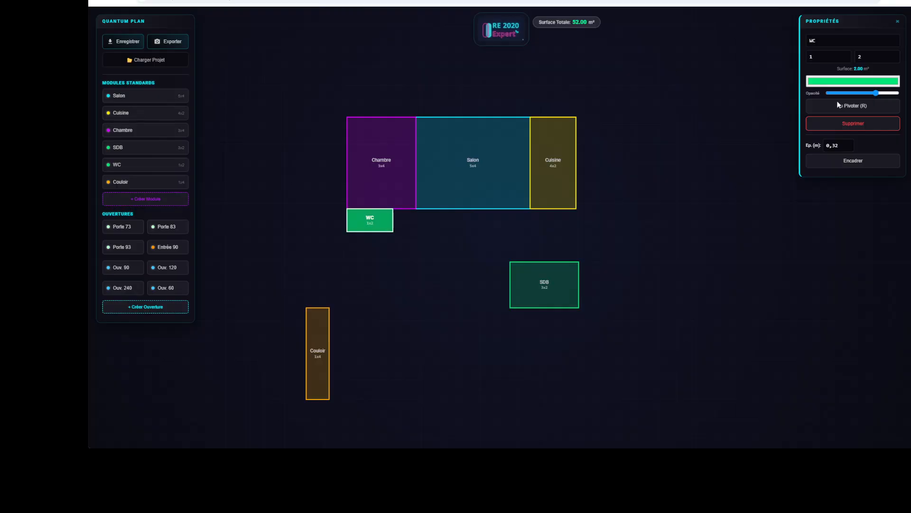
left_click(846, 110)
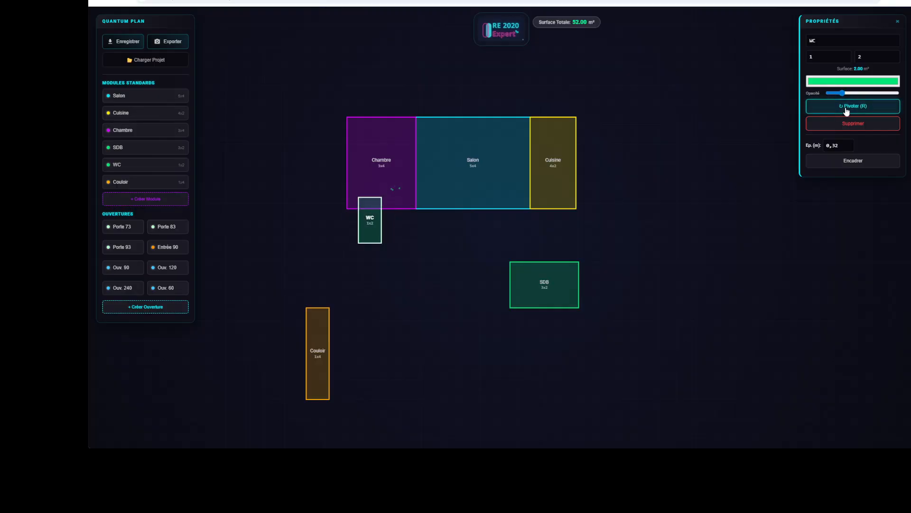
left_click(847, 110)
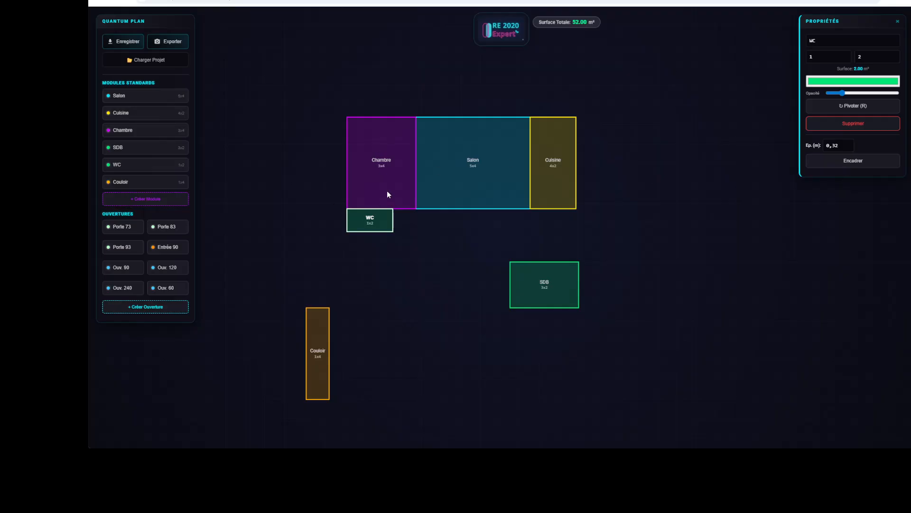
- Duplicate the Chambre and place the copy under the WC, with the rotated Couloir running alongside the WC
left_click_drag(386, 189, 438, 298, "ctrl")
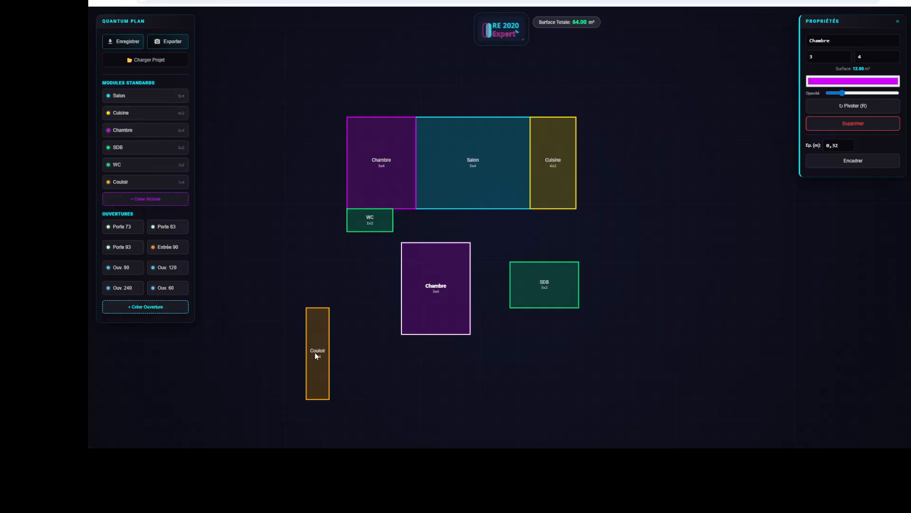
left_click_drag(316, 355, 440, 222)
key("r")
left_click_drag(434, 276, 383, 280)
left_click(443, 338)
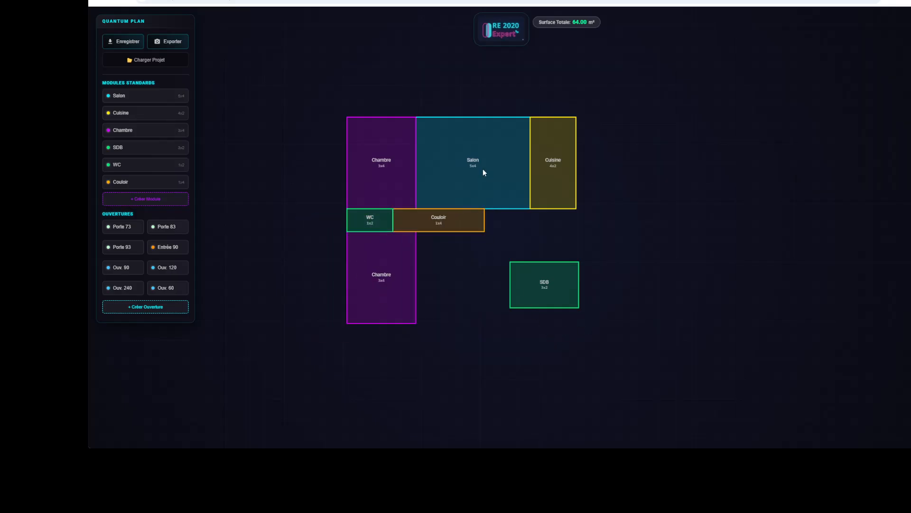
- Rotate the SDB upright and place it beneath the Couloir, against the lower Chambre
left_click_drag(546, 286, 431, 264)
key("r")
left_click(497, 320)
scroll(497, 321, "down", 2)
scroll(463, 203, "up", 4)
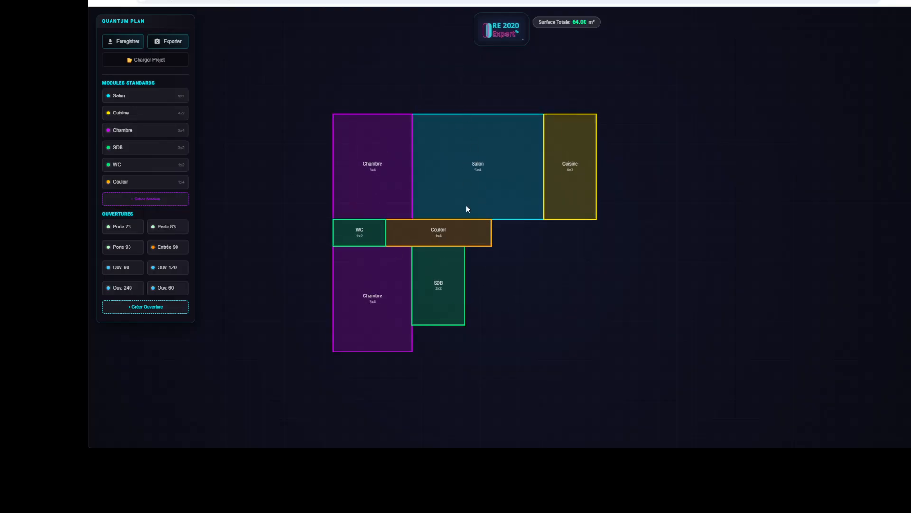
scroll(470, 192, "up", 2)
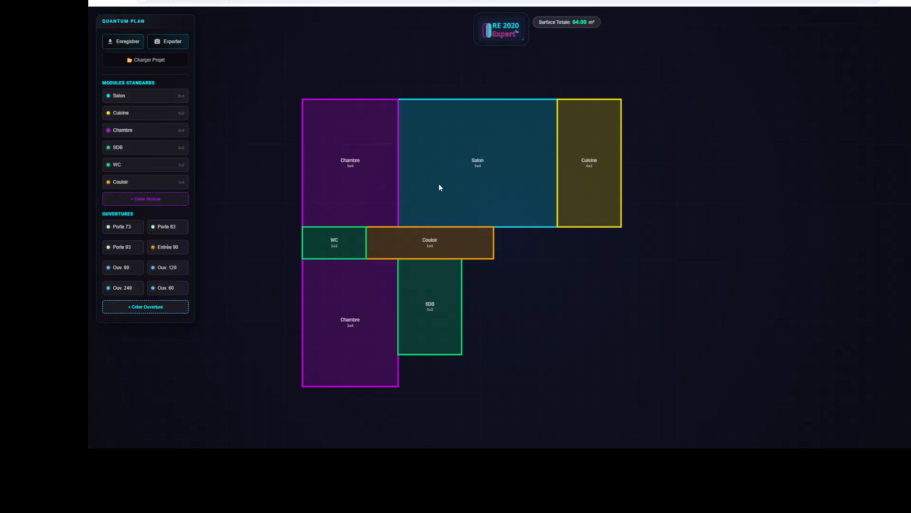
- Search Google for re2020expert in a new browser tab and open Quantum Plan from the RE 2020 Expert website
key("ctrl+t")
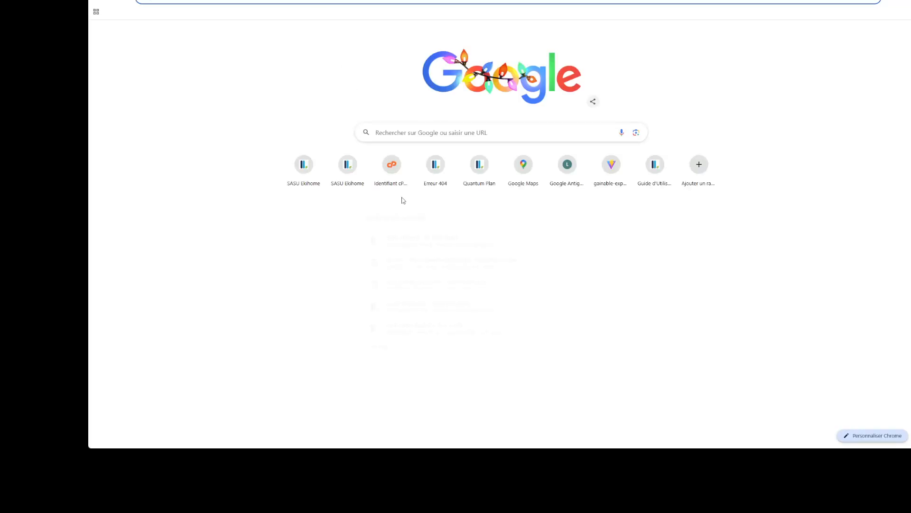
left_click(437, 137)
type("re2020expe")
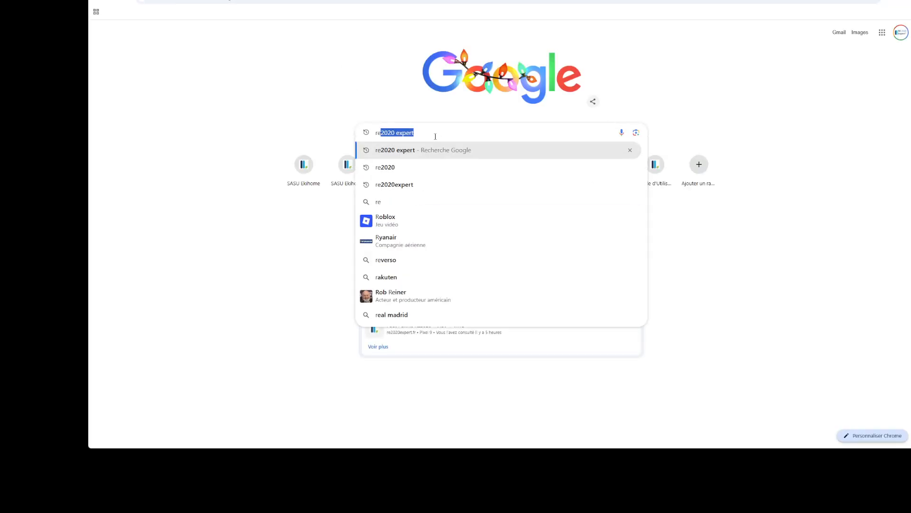
type("rt")
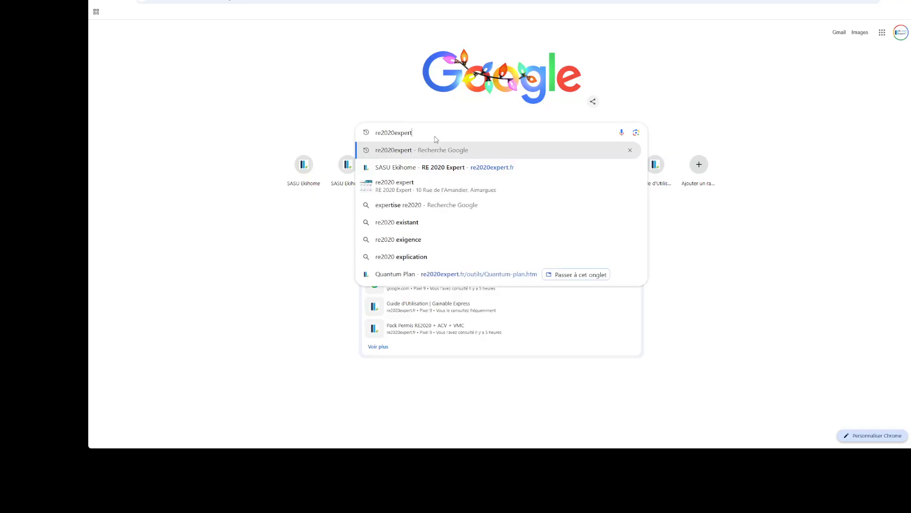
key("Return")
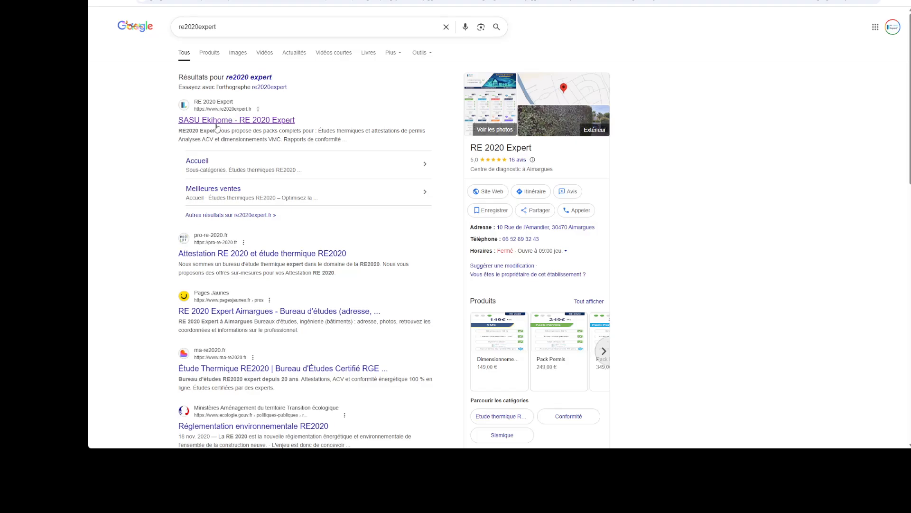
left_click(212, 125)
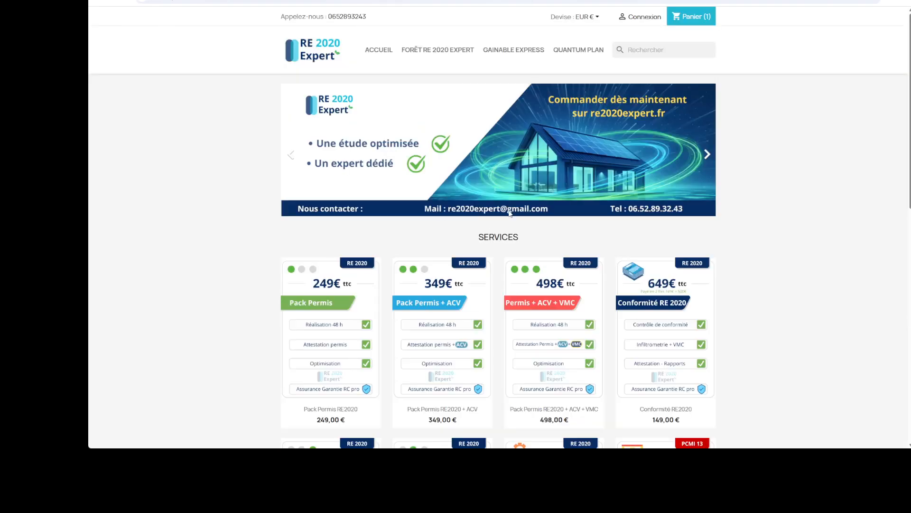
left_click(568, 55)
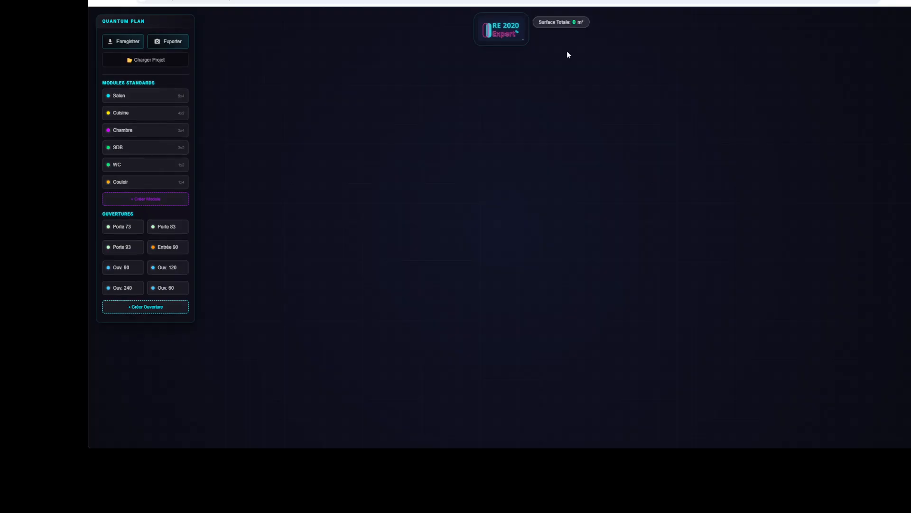
- Add a Salon module to the empty plan and move it to the upper middle of the canvas
left_click(144, 96)
left_click(463, 195)
left_click_drag(463, 194, 336, 135)
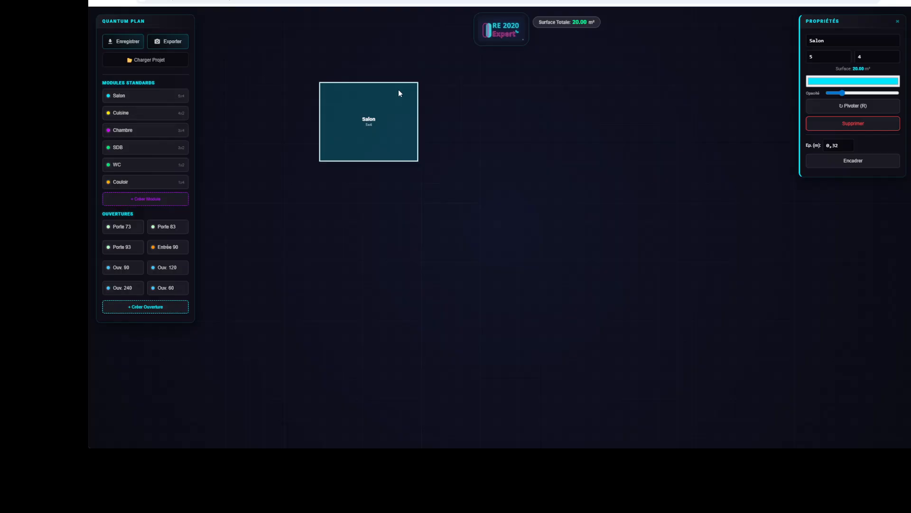
left_click_drag(399, 93, 451, 139)
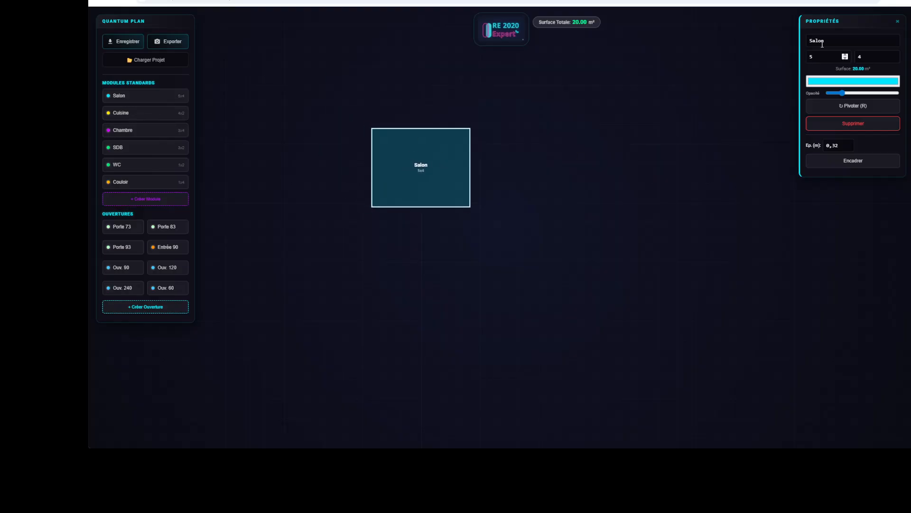
- Add one Cuisine, Chambre, SDB, WC and Couloir module to the plan
left_click(144, 114)
left_click(155, 131)
left_click(156, 148)
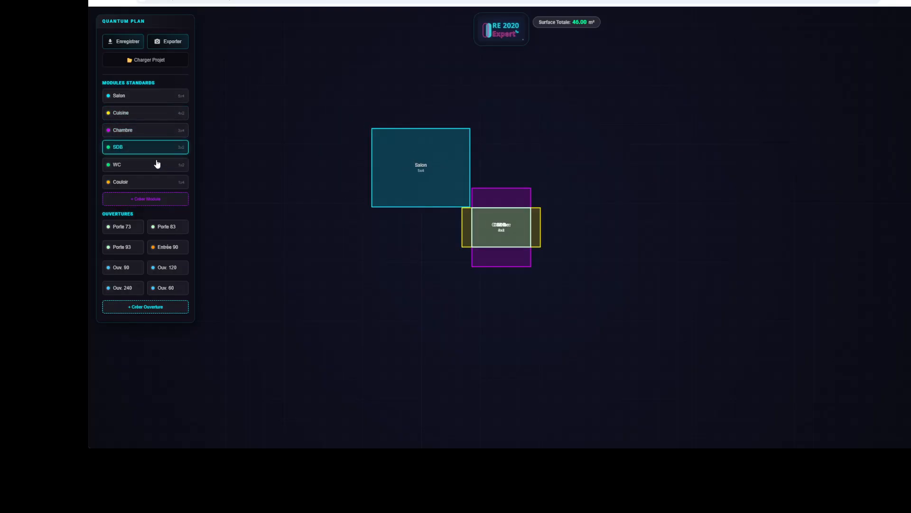
left_click(157, 164)
left_click(158, 181)
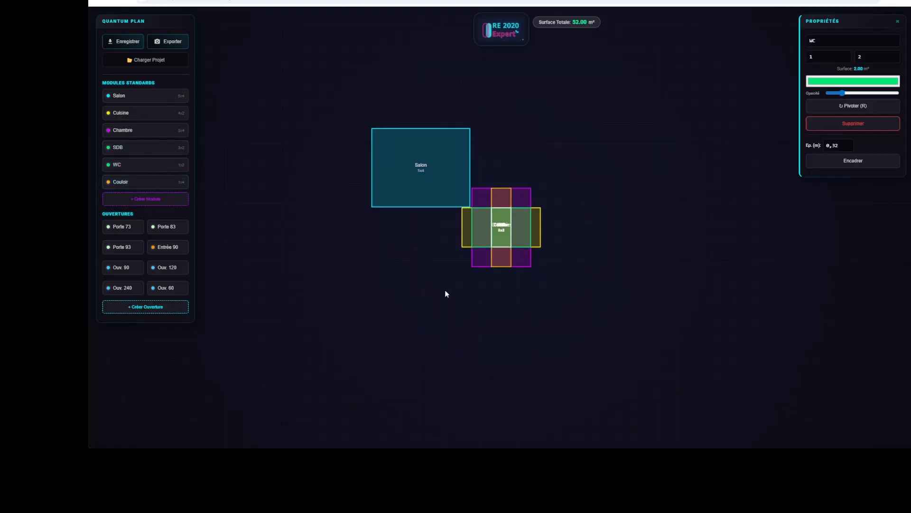
- Spread the stacked modules apart on the canvas and reposition the Salon above the Cuisine
left_click_drag(501, 227, 353, 301)
left_click_drag(532, 229, 517, 273)
left_click_drag(415, 166, 531, 152)
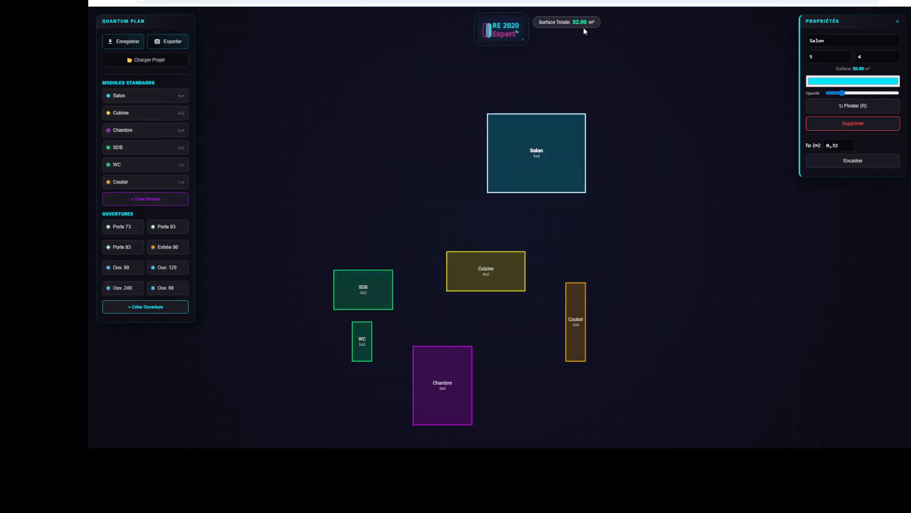
left_click_drag(532, 179, 490, 192)
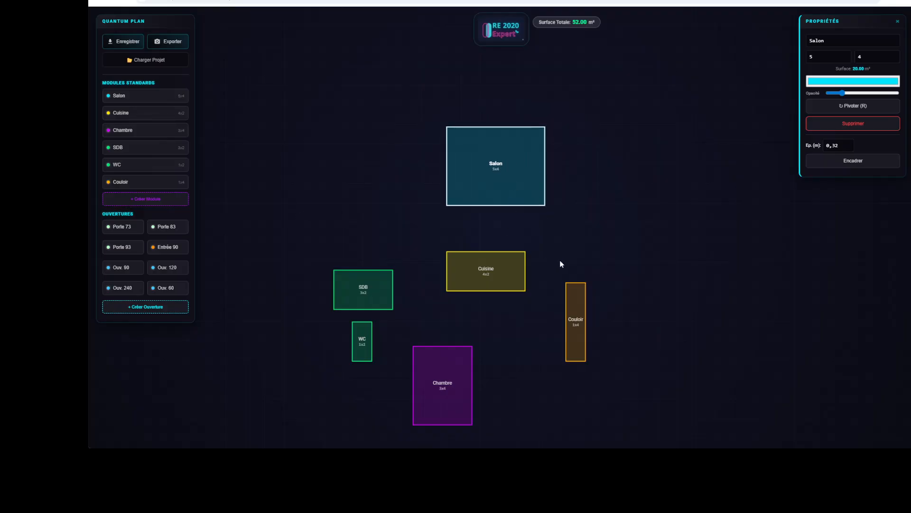
- Attach the rotated Cuisine to the Salon's right side and the Chambre to its left, moving the SDB aside
left_click_drag(494, 269, 557, 174)
key("r")
left_click(558, 229)
left_click_drag(348, 301, 498, 291)
left_click_drag(464, 361, 421, 167)
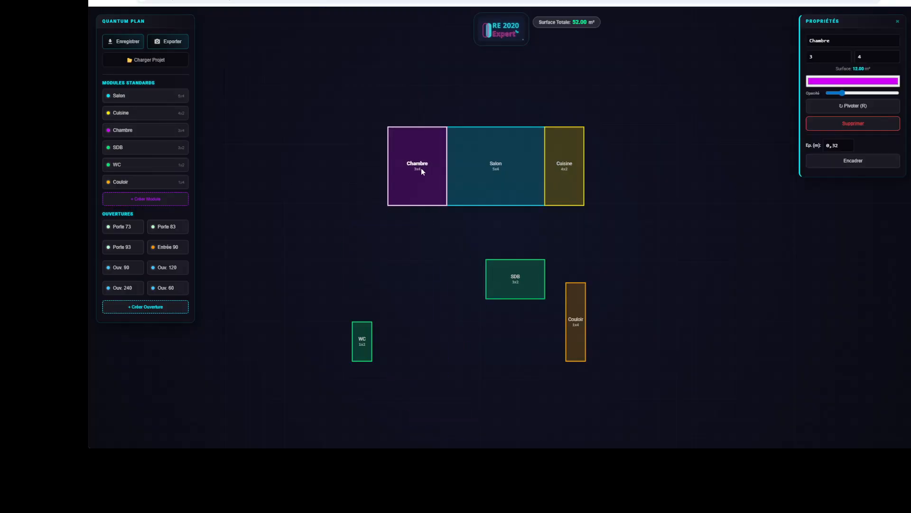
- Make two copies of the Chambre and place them in the free area below the plan
left_click(403, 285)
left_click(434, 189)
left_click(407, 287)
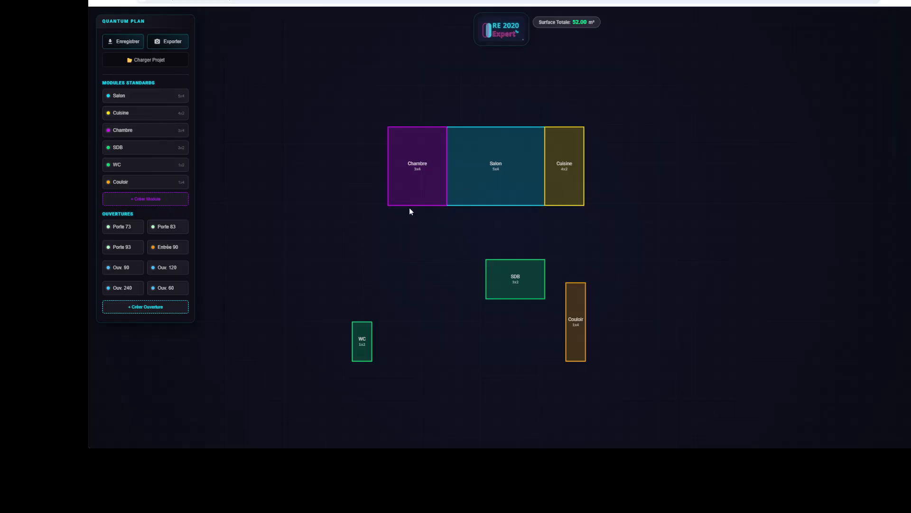
left_click(412, 191)
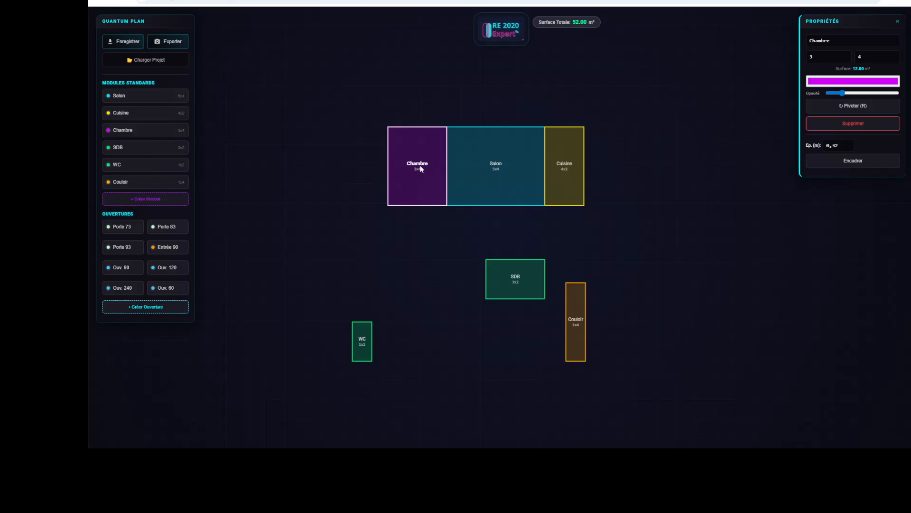
left_click_drag(421, 164, 514, 369, "ctrl")
- Rotate the Couloir horizontally and place it against the underside of the Salon
left_click_drag(507, 283, 481, 215)
key("r")
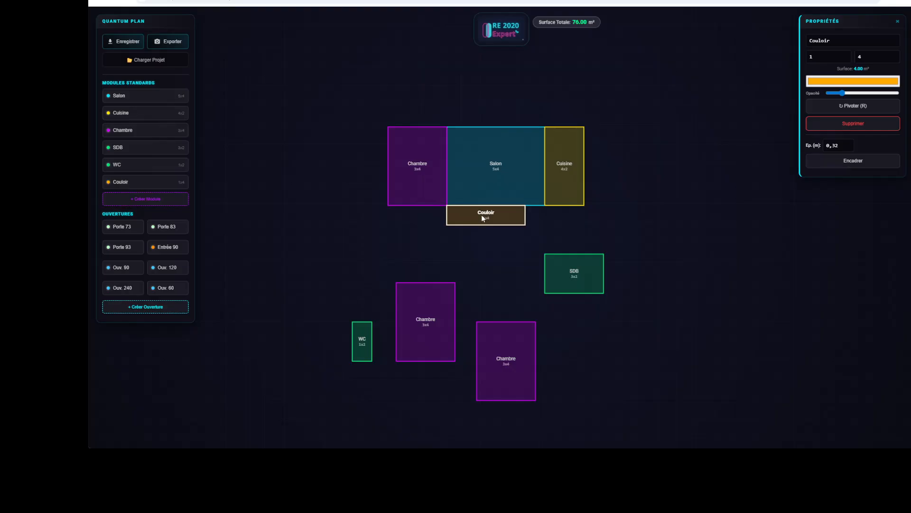
left_click(475, 258)
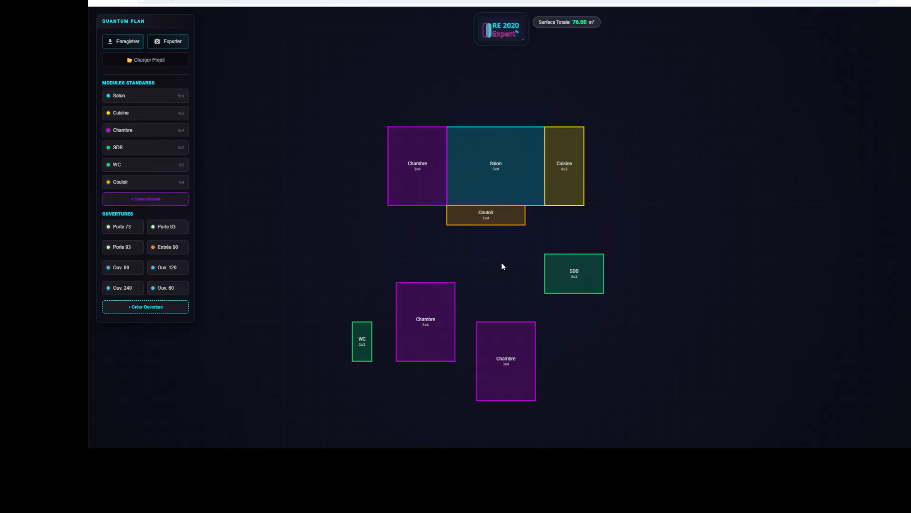
- Try widening the Couloir to 2 m and lengthening it, returning it to 1 × 4 m
left_click(502, 223)
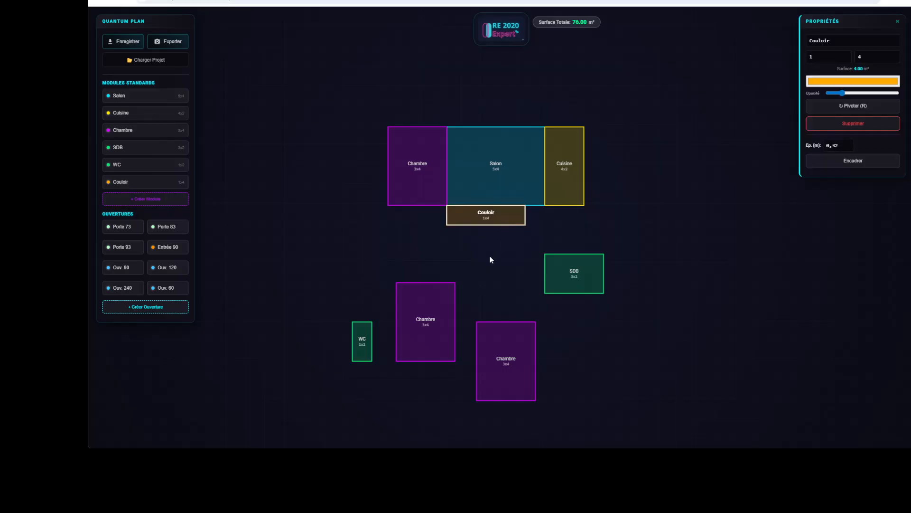
key("Up")
key("Up")
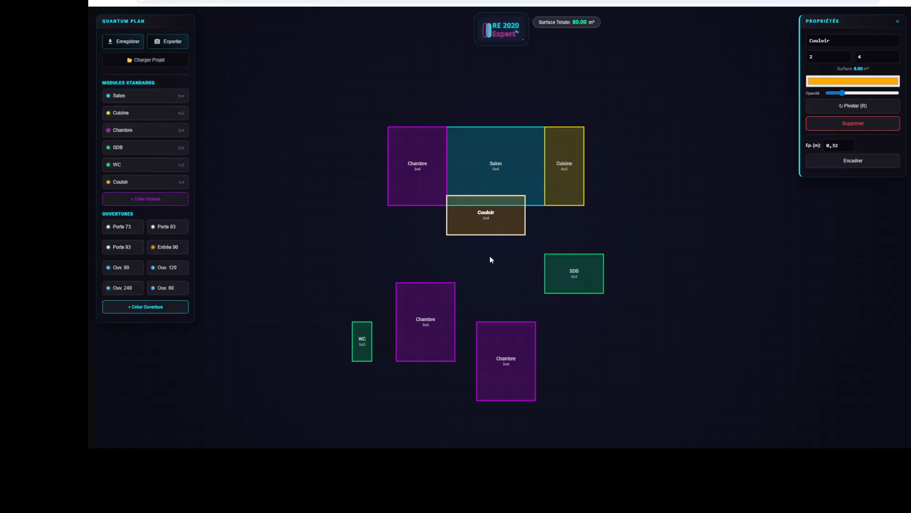
key("Down")
key("Down")
key("Right")
key("Right")
key("Left")
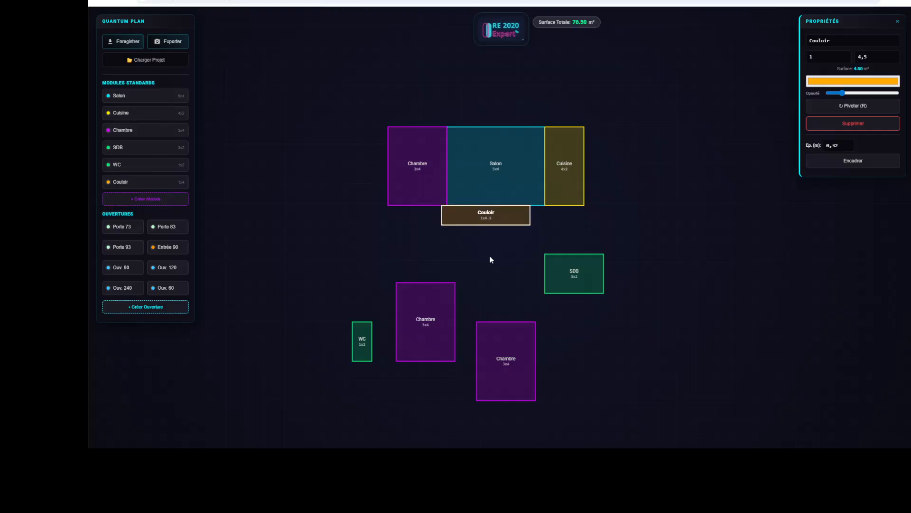
key("Left")
- Shift the Couloir slightly to the right and extend its length to 5.5 m
mouse_move(491, 217)
left_mouse_down()
mouse_move(511, 217)
mouse_move(494, 216)
left_mouse_up()
key("Right")
key("Right")
key("Right")
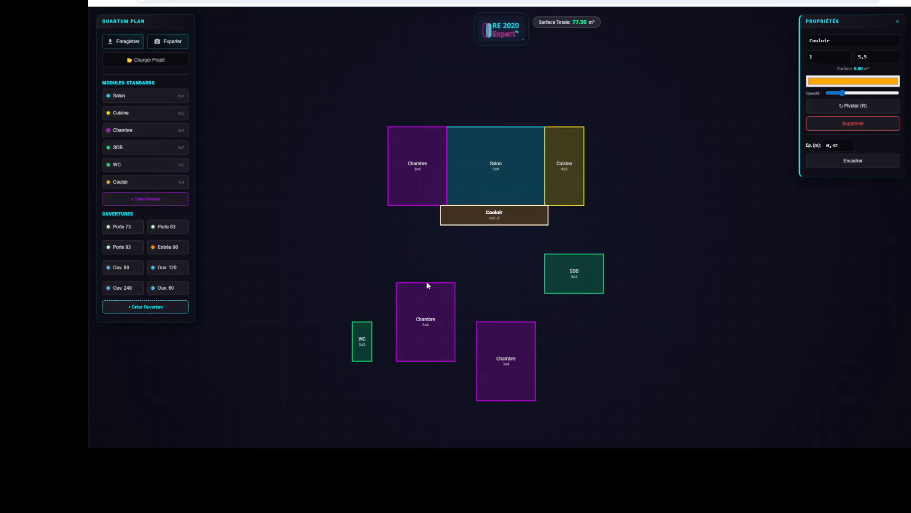
- Rotate the WC horizontally and place it beneath the upper Chambre, flush with its left edge
left_click_drag(360, 350, 399, 222)
key("r")
left_click(388, 245)
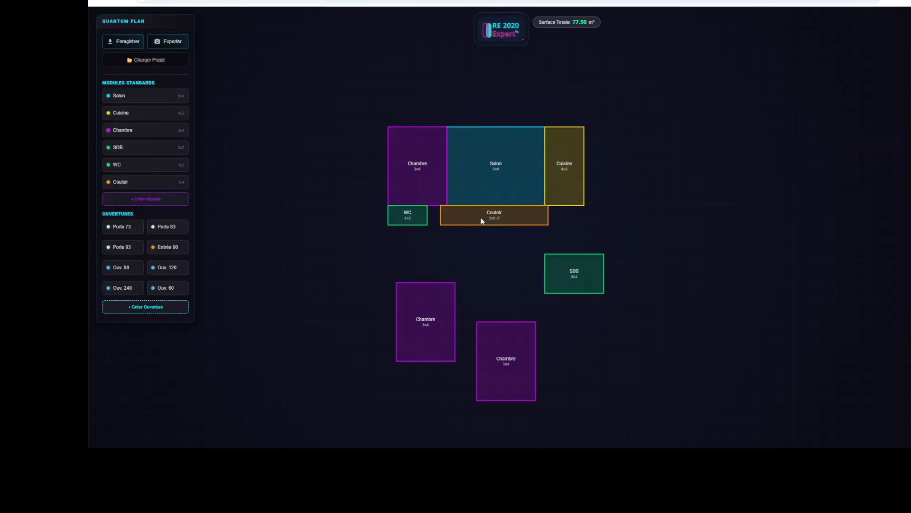
- Move the Couloir against the WC and extend its length to 6 m
left_click_drag(482, 220, 478, 222)
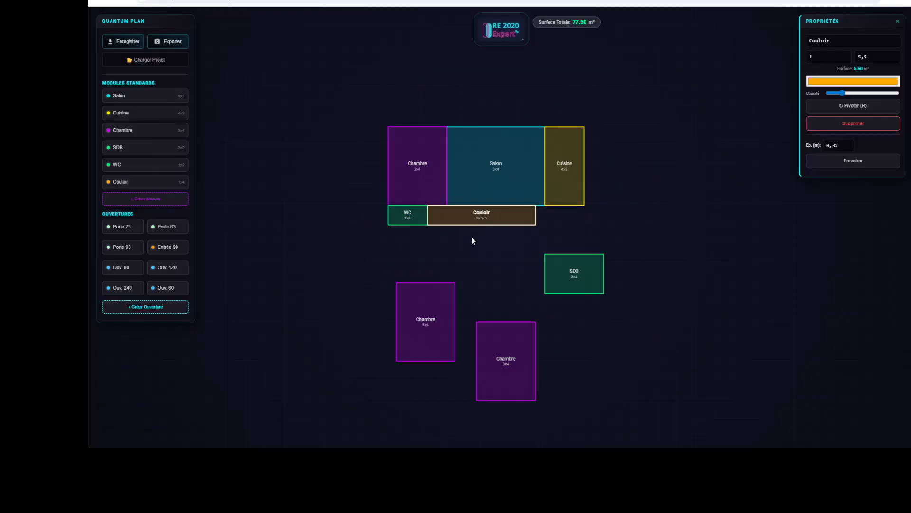
key("Up")
left_click_drag(480, 221, 485, 222)
left_click(447, 241)
- Rotate one of the copied Chambre modules and place it beneath the WC, flush with the left edge
scroll(445, 251, "down", 4)
scroll(443, 281, "up", 4)
left_click_drag(416, 262, 393, 220)
key("r")
- Rotate the SDB and the remaining Chambre and line them up beneath the Couloir, beside the lower-left Chambre
scroll(432, 186, "up", 4)
left_click_drag(522, 377, 561, 230)
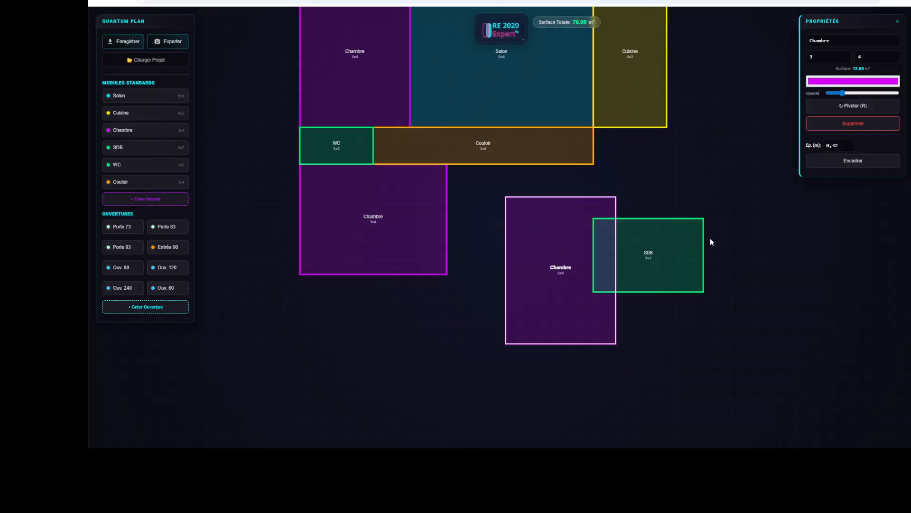
left_click(677, 307)
left_click_drag(685, 275, 494, 215)
key("r")
left_click_drag(598, 254, 592, 216)
key("r")
left_click_drag(507, 249, 497, 249)
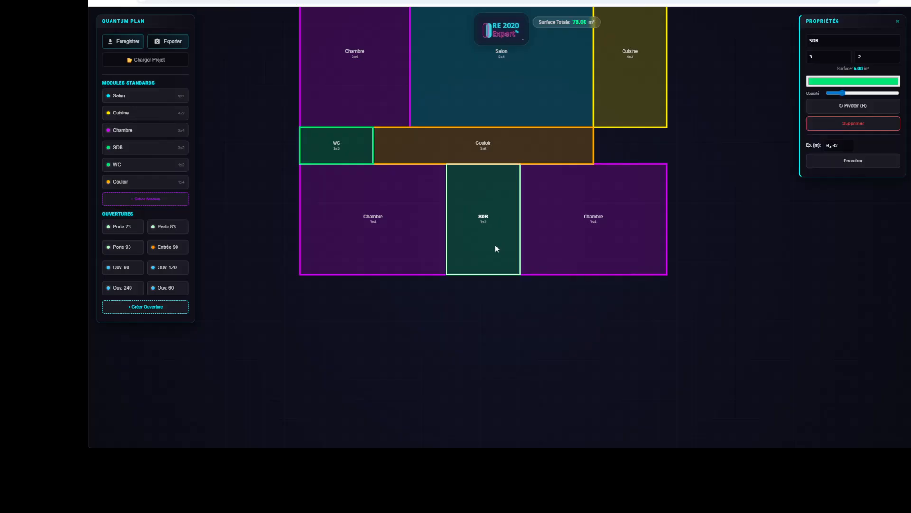
left_click(474, 330)
- Shorten the Cuisine to 3 × 2 m by pulling its lower edge upward
scroll(585, 245, "down", 5)
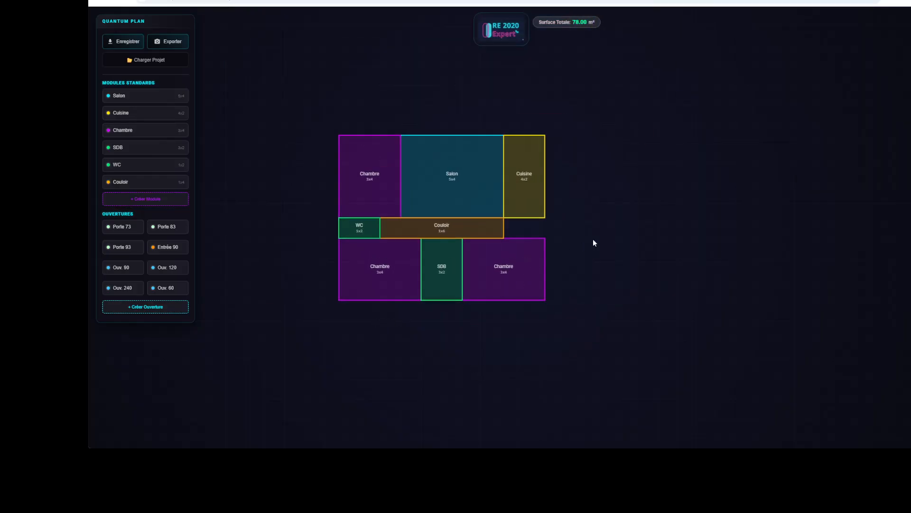
scroll(593, 243, "up", 2)
left_click(512, 209)
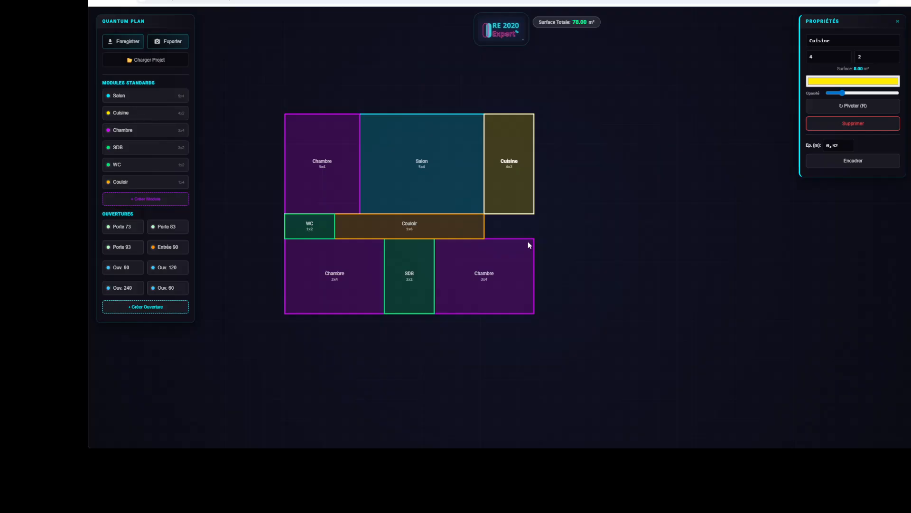
left_click_drag(520, 214, 517, 181)
left_click(537, 190)
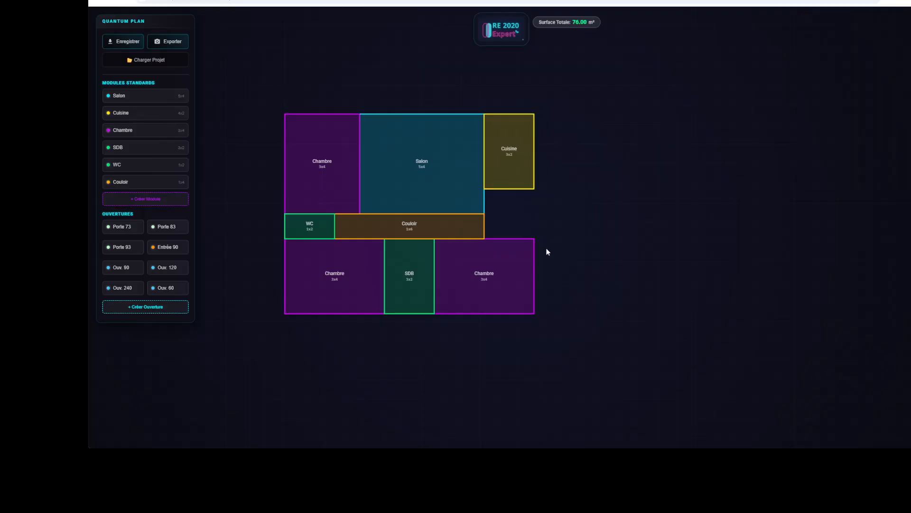
- Resize the Salon to 5.5 × 4.5 m and realign it against the upper-left Chambre and the Couloir
scroll(514, 193, "down", 1)
scroll(551, 95, "up", 1)
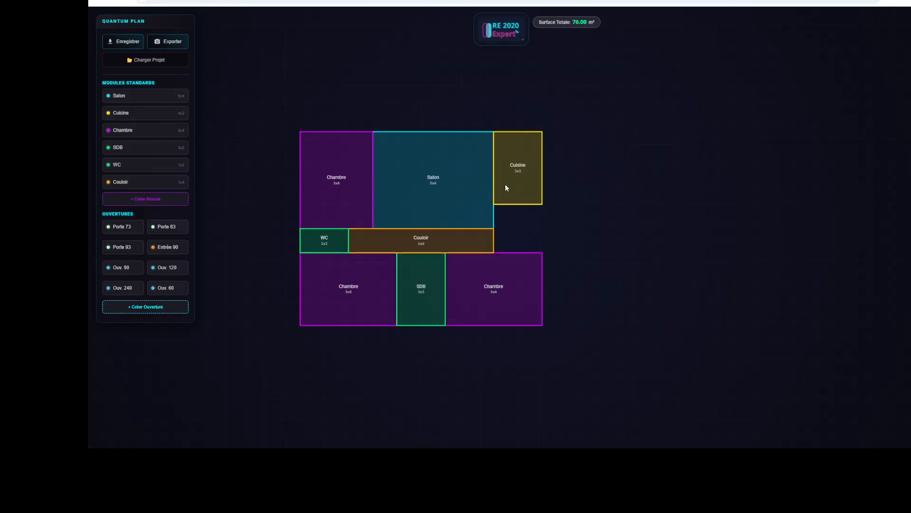
left_click(524, 176)
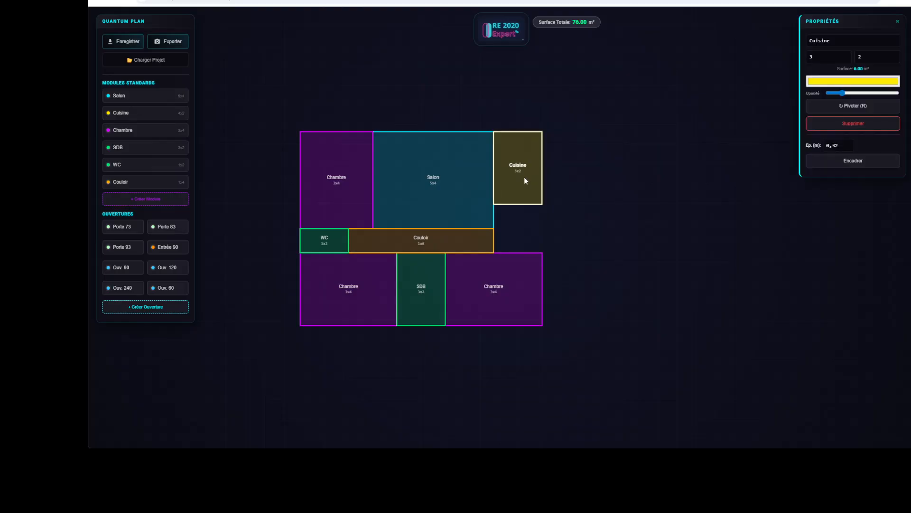
left_click(472, 198)
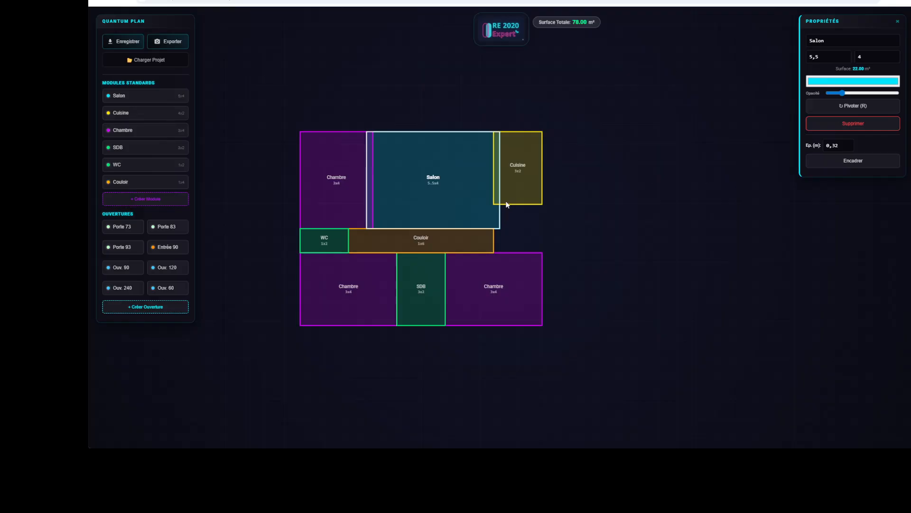
key("BackSpace")
key("BackSpace")
key("Tab")
type("4,5")
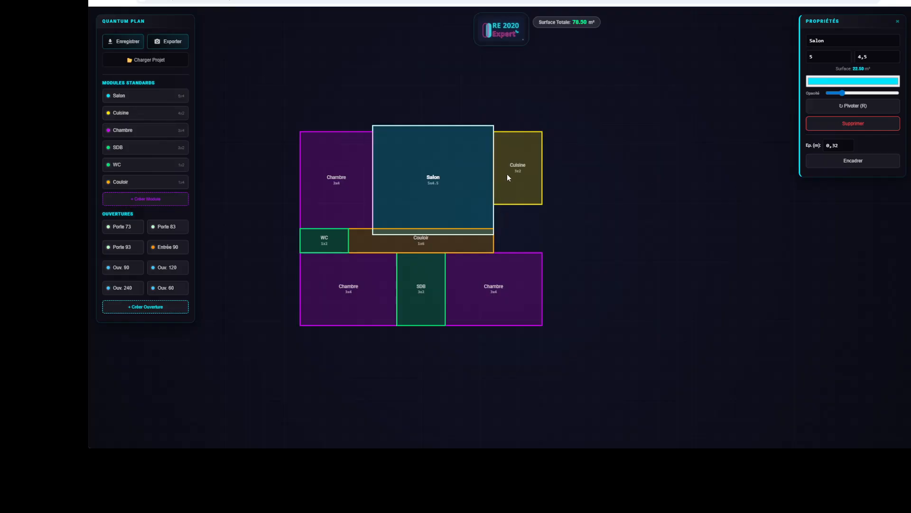
key("shift+Tab")
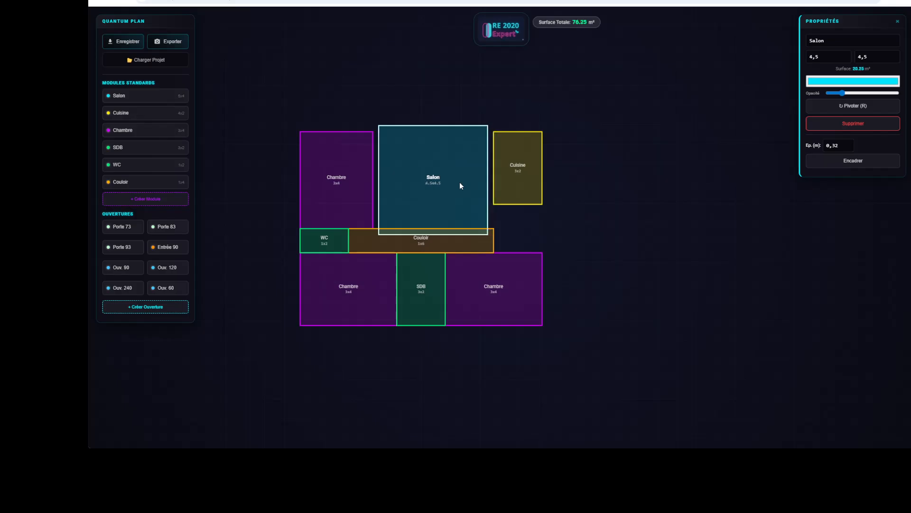
type("5,5")
left_click_drag(455, 192, 454, 184)
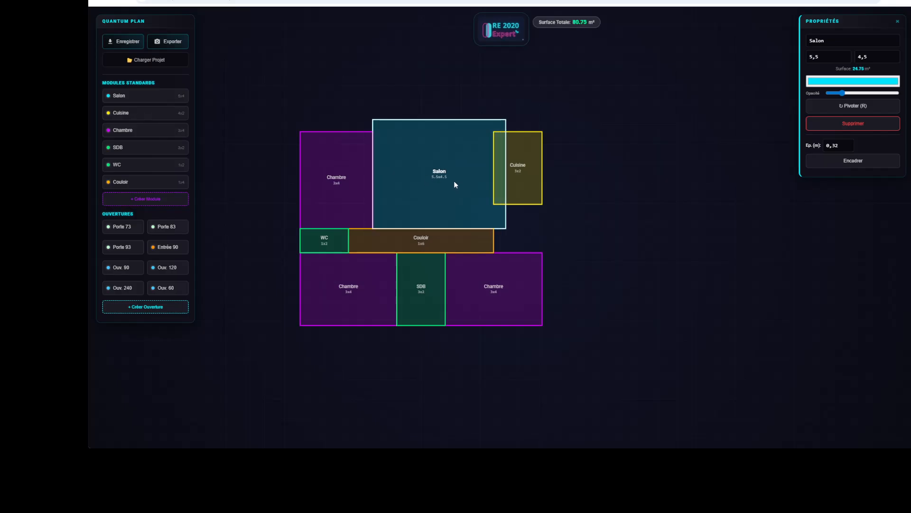
- Lengthen the Cuisine to 3.5 m and the upper-left Chambre to 4.5 m, aligning both with the Salon's upper edge
left_click_drag(514, 182, 533, 170)
left_click(512, 240)
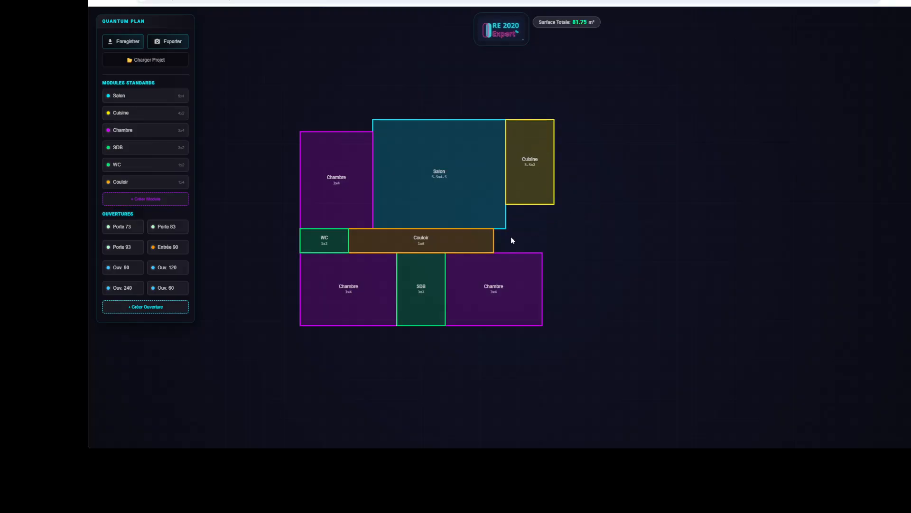
left_click(348, 176)
scroll(348, 176, "up", 1)
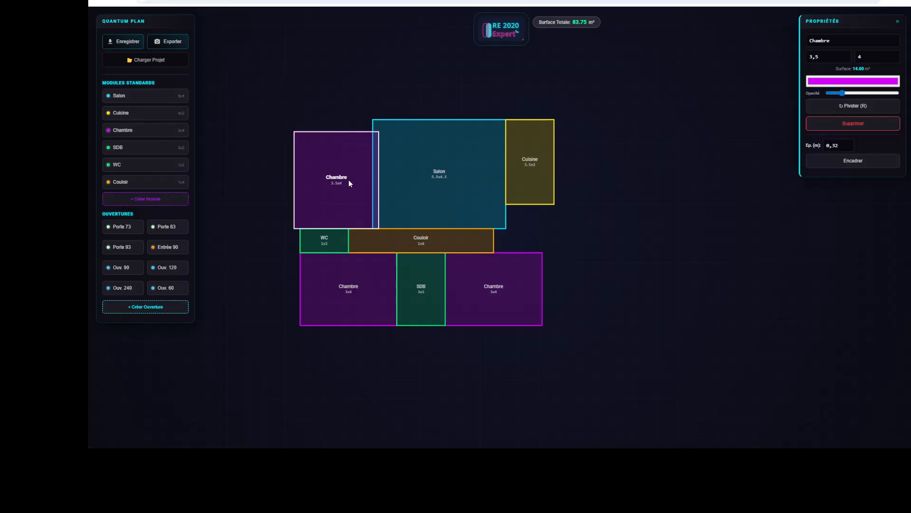
scroll(348, 180, "down", 1)
scroll(348, 179, "up", 1, "shift")
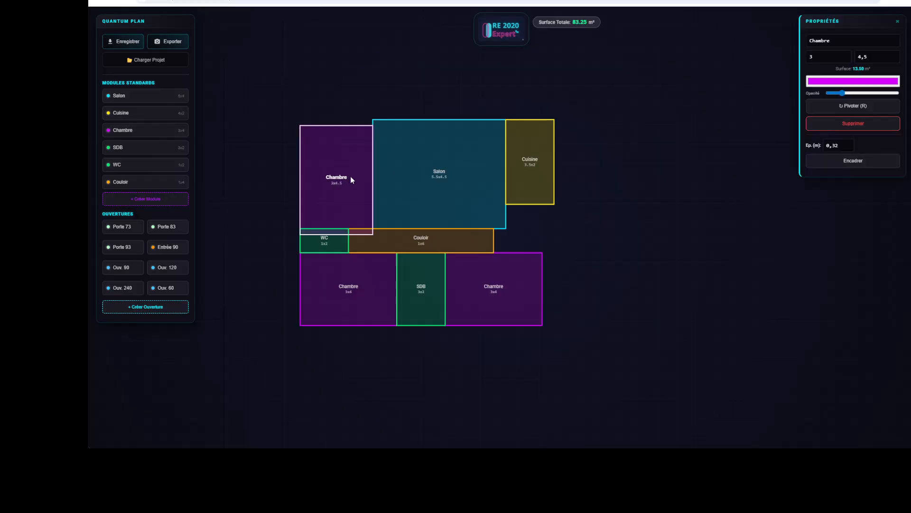
scroll(352, 175, "up", 1, "shift")
left_click(624, 236)
- Extend the Couloir to 6.5 m so that it ends flush with the Salon's right edge
scroll(375, 177, "up", 4)
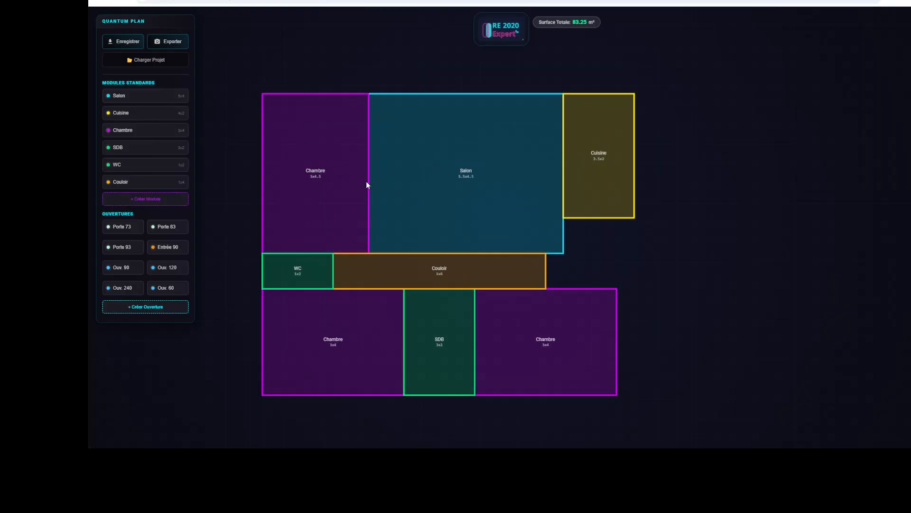
scroll(311, 196, "down", 4)
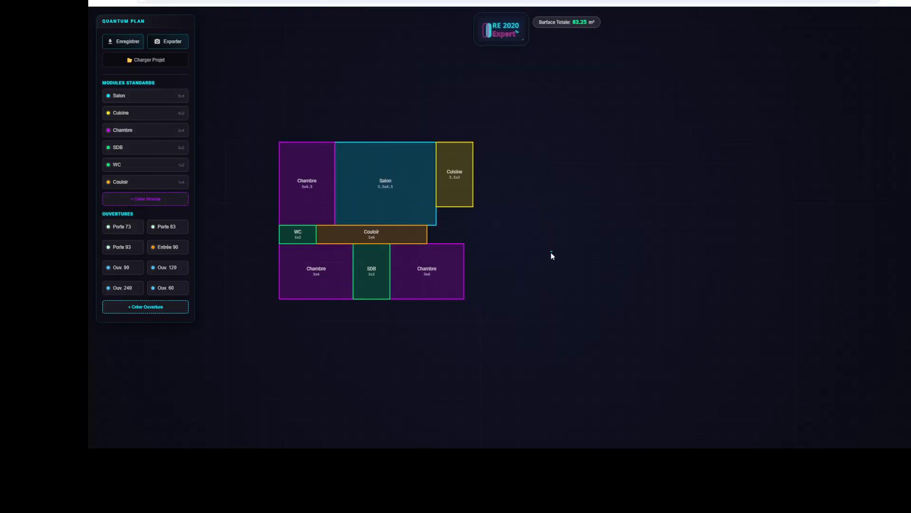
left_click(323, 209)
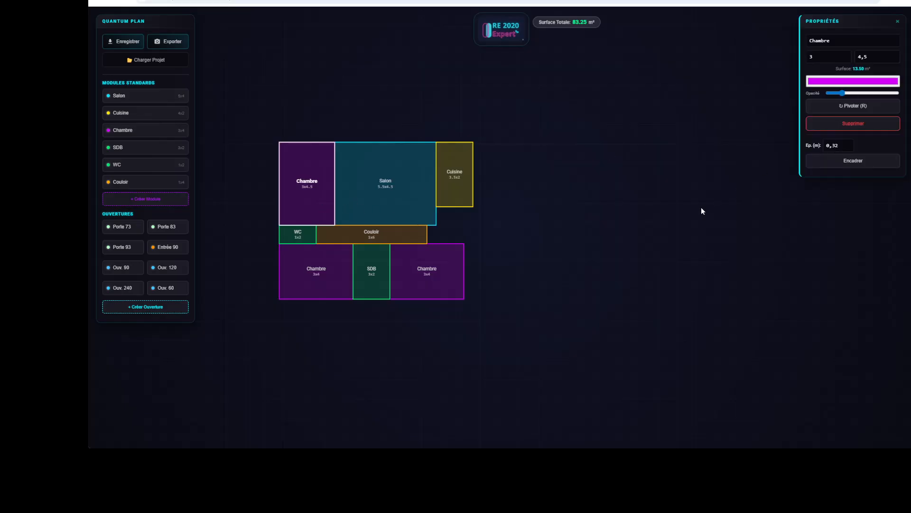
scroll(613, 223, "down", 2)
scroll(478, 231, "up", 3)
left_click(463, 243)
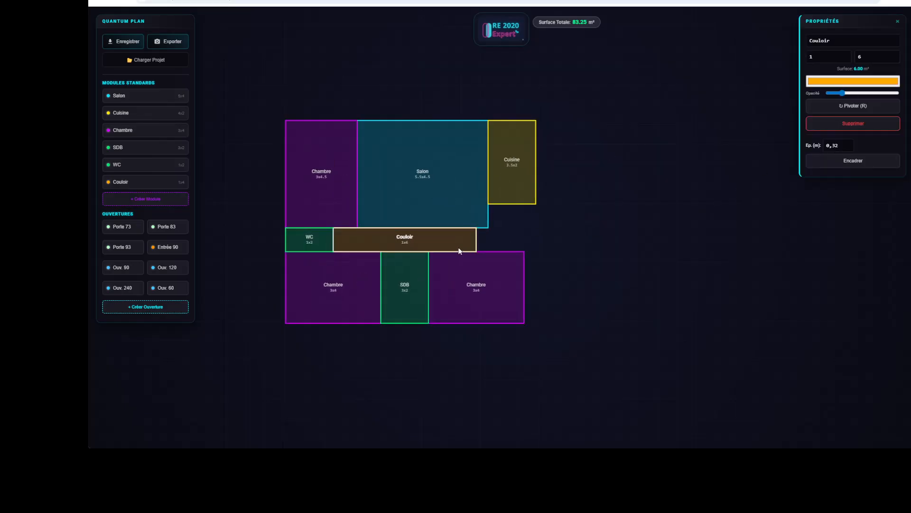
left_click_drag(457, 245, 476, 243)
left_click(546, 258)
scroll(536, 234, "down", 3)
scroll(544, 248, "up", 1)
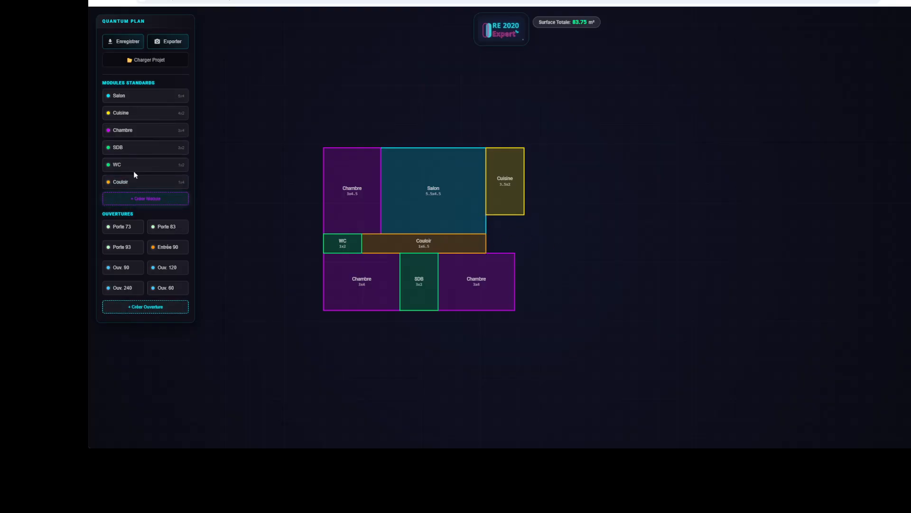
- Create a blue 2 × 2 m custom module named HAll and place it beneath the Cuisine, against the end of the Couloir
left_click(148, 200)
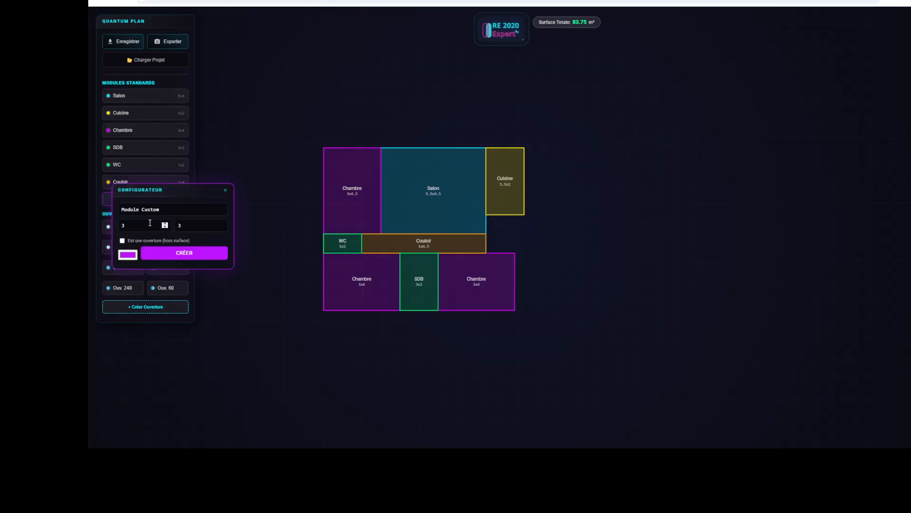
left_click_drag(175, 212, 95, 207)
type("HAll")
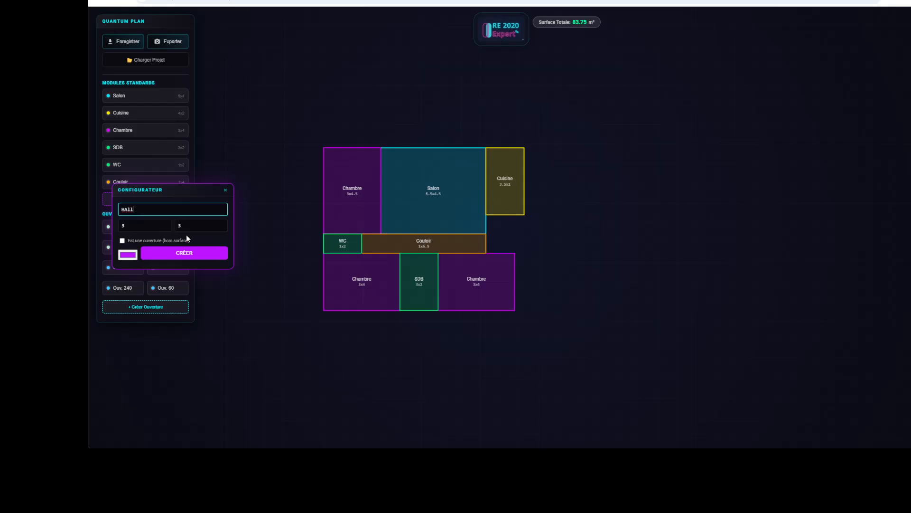
key("Tab")
type("2")
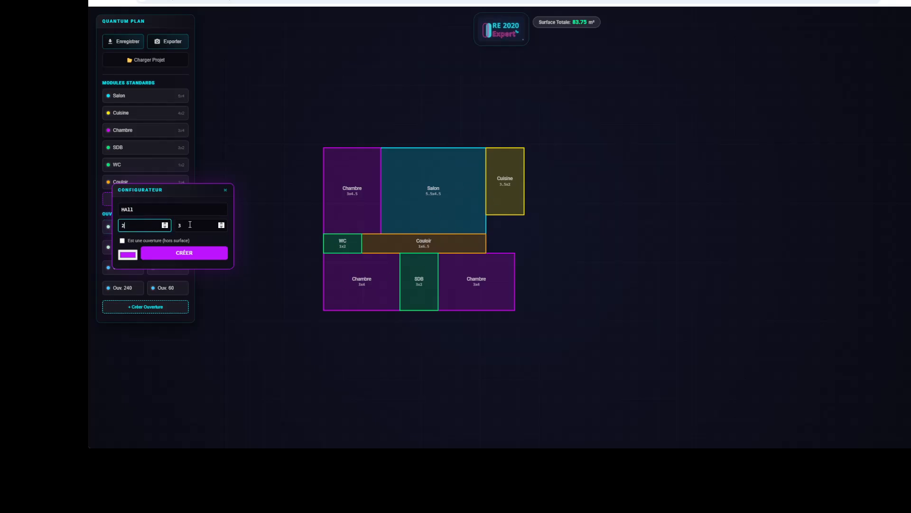
key("Tab")
type("2")
key("Tab")
key("Tab")
left_click(184, 255)
mouse_move(503, 239)
left_mouse_down()
mouse_move(597, 244)
mouse_move(506, 246)
left_mouse_up()
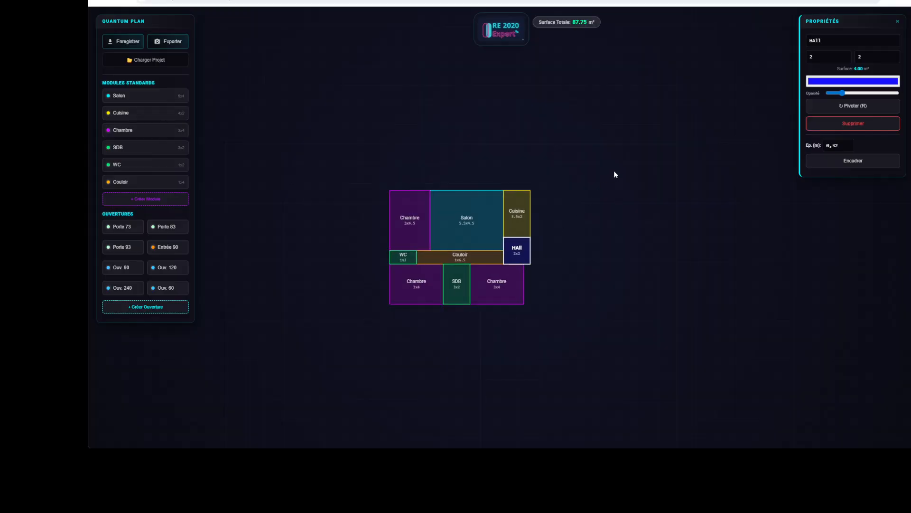
- Group all nine room modules and move the whole plan slightly to the right
left_click_drag(569, 342, 265, 104)
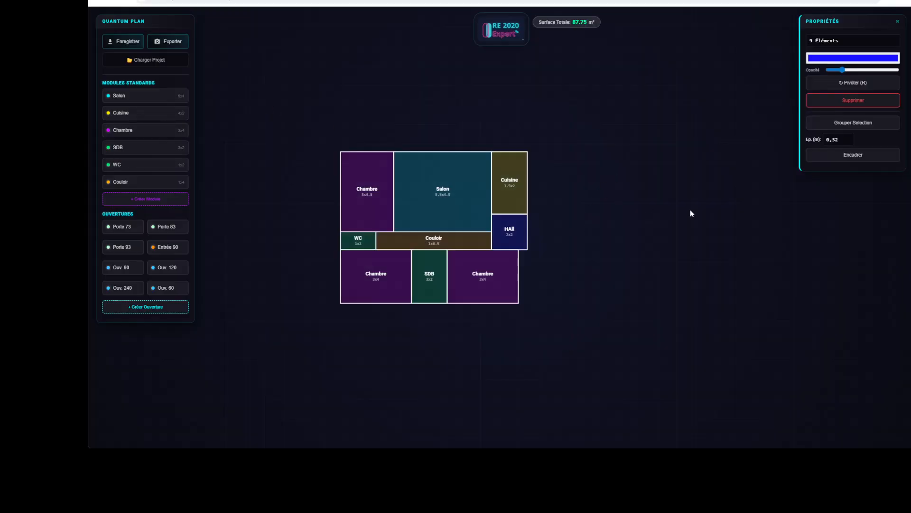
left_click(854, 125)
left_click_drag(447, 227, 493, 238)
left_click(524, 353)
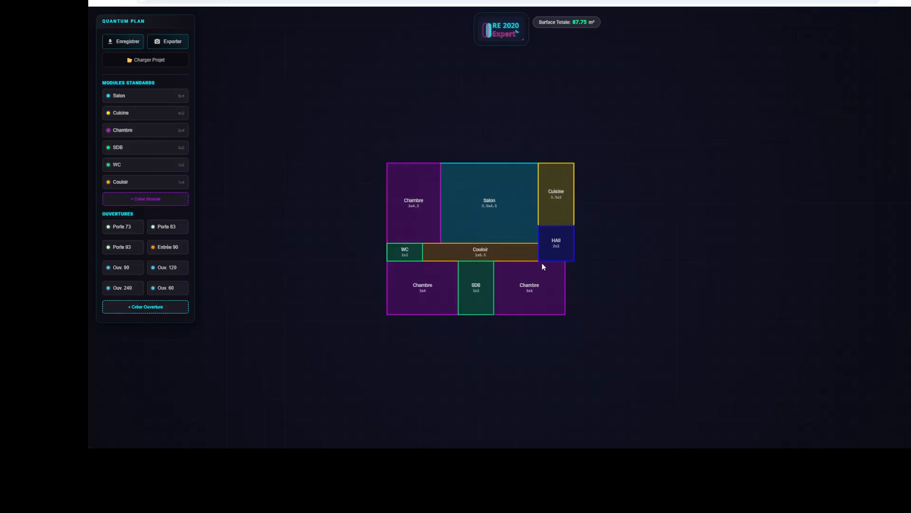
- Select the whole grouped plan and ungroup its room modules
left_click_drag(604, 348, 426, 164)
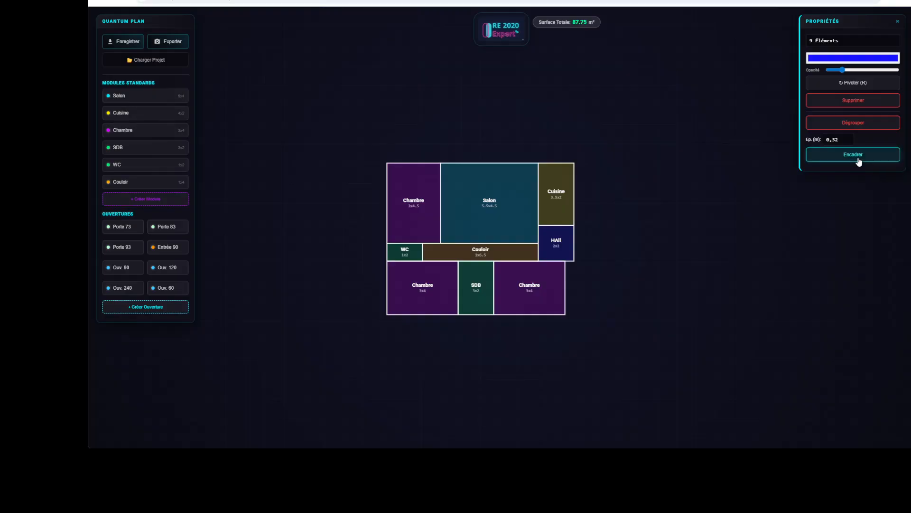
double_click(831, 139)
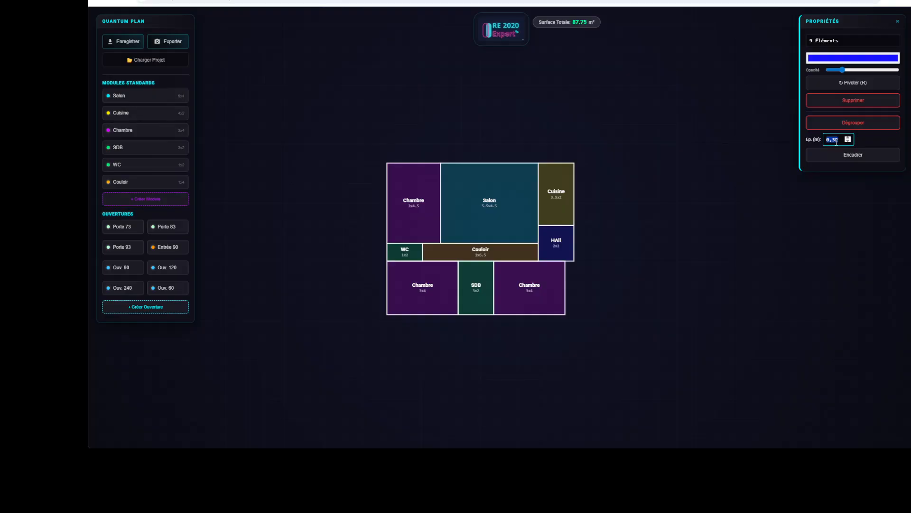
left_click_drag(612, 342, 288, 145)
left_click(871, 127)
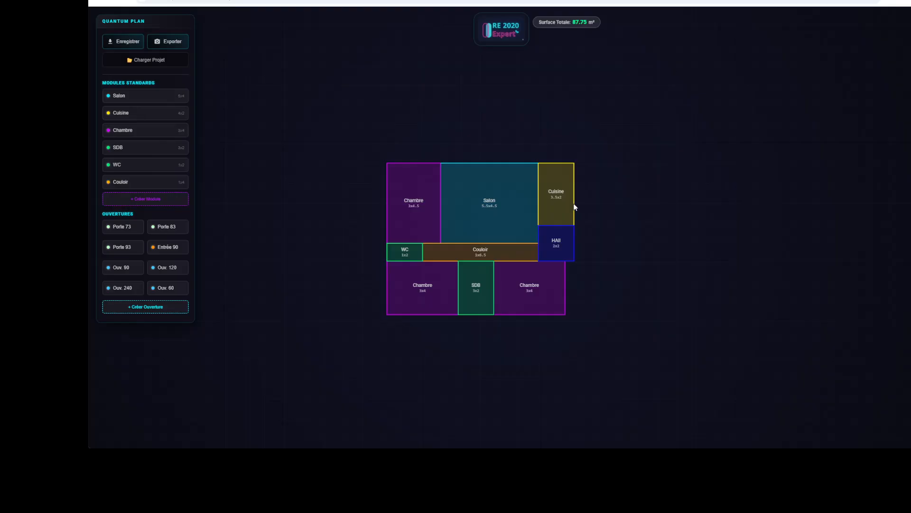
- Frame all nine room modules with a 0.32 m thick outer wall
mouse_move(574, 203)
left_mouse_down()
mouse_move(663, 199)
mouse_move(579, 199)
left_mouse_up()
left_click(606, 216)
left_click_drag(619, 339, 332, 139)
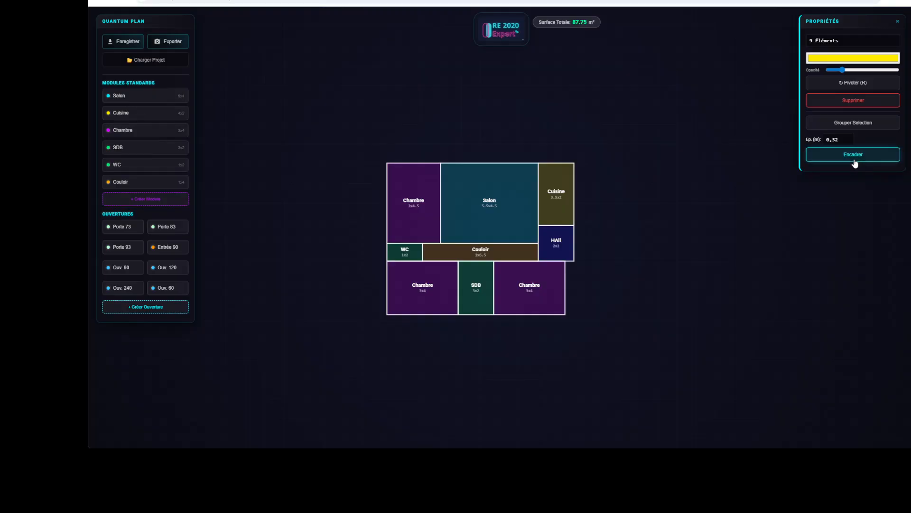
left_click(854, 159)
scroll(679, 285, "up", 2)
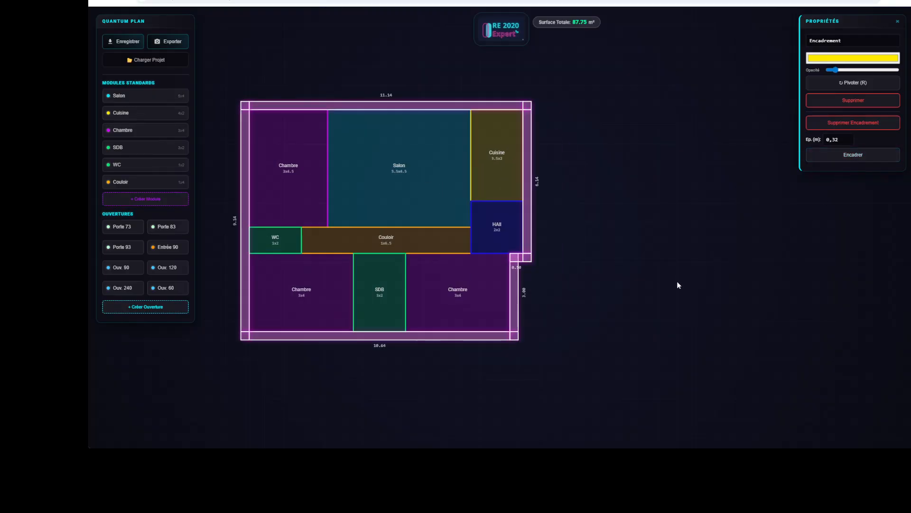
scroll(534, 275, "down", 2)
scroll(551, 257, "up", 2)
scroll(547, 270, "down", 2)
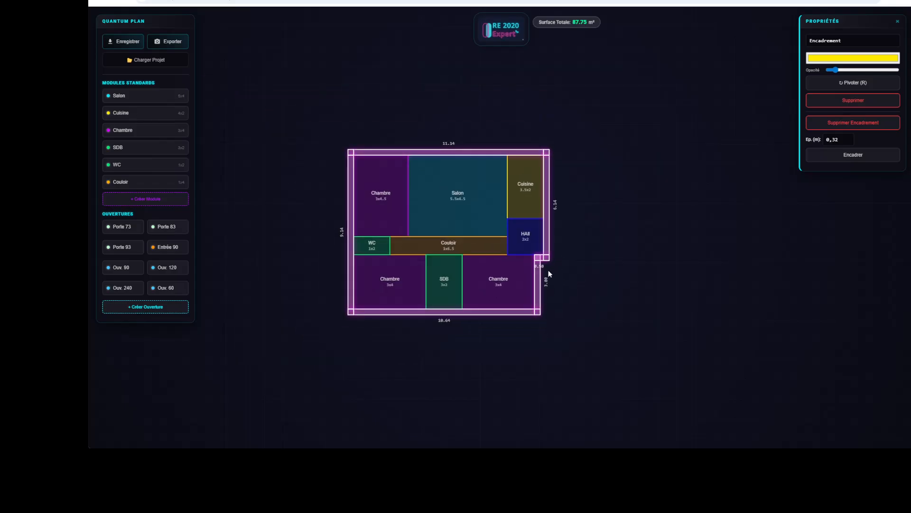
- Add a Porte 73 door and place it inside the WC, against the edge shared with the Couloir
left_click(126, 230)
scroll(485, 220, "up", 2)
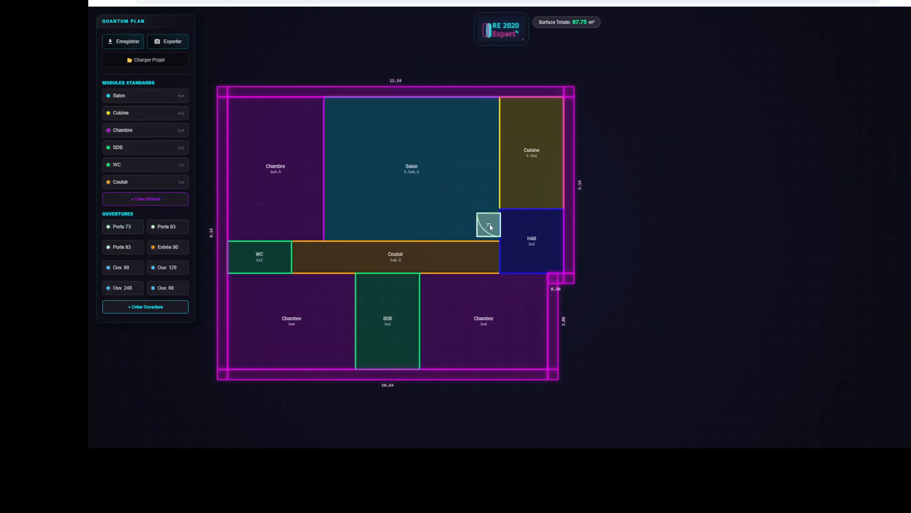
left_click_drag(488, 224, 278, 258)
scroll(279, 258, "up", 5)
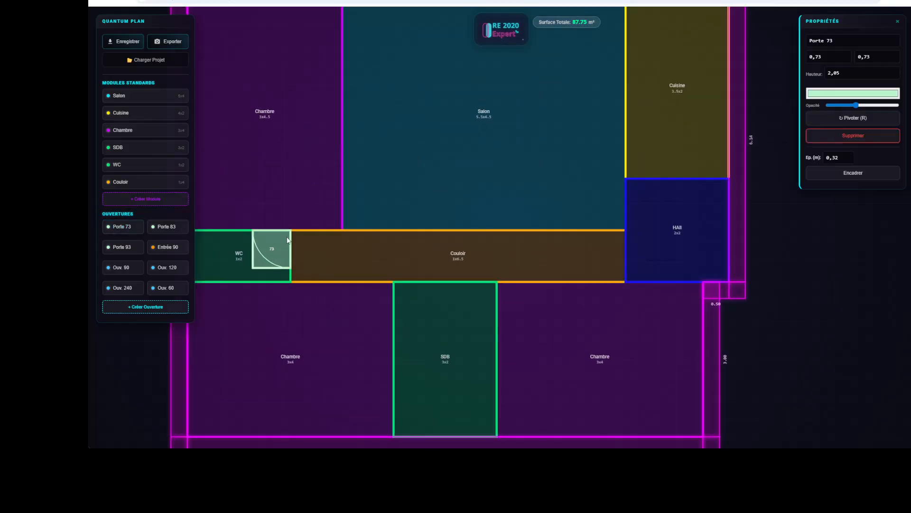
- Rotate the WC door 90° clockwise and centre it along the WC's edge facing the Couloir
key("r")
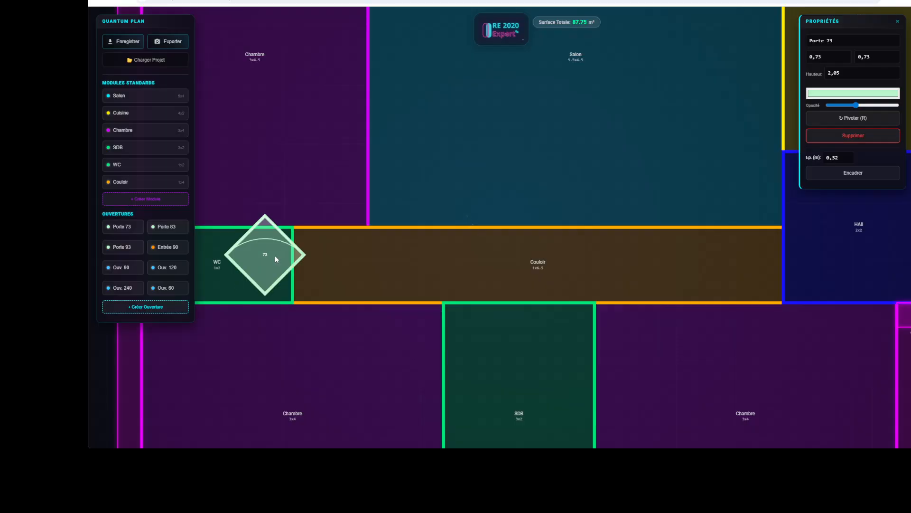
key("r")
key("r")
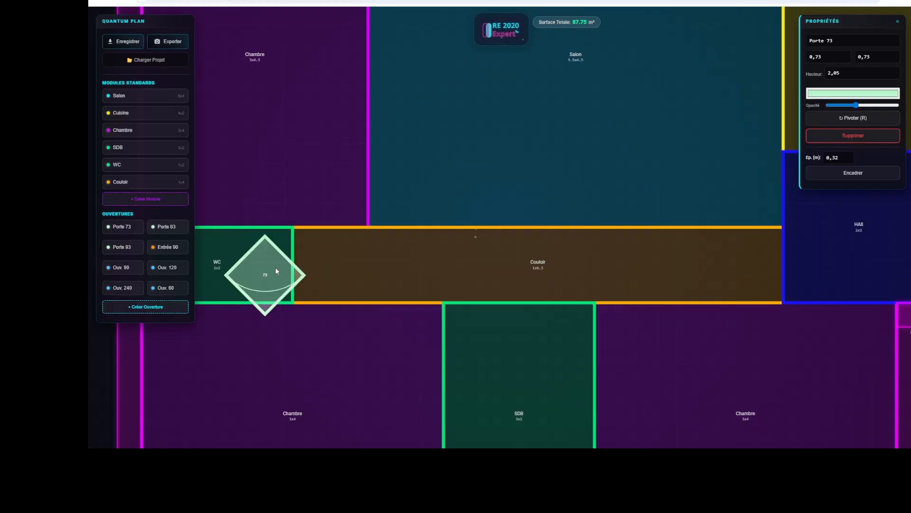
key("r")
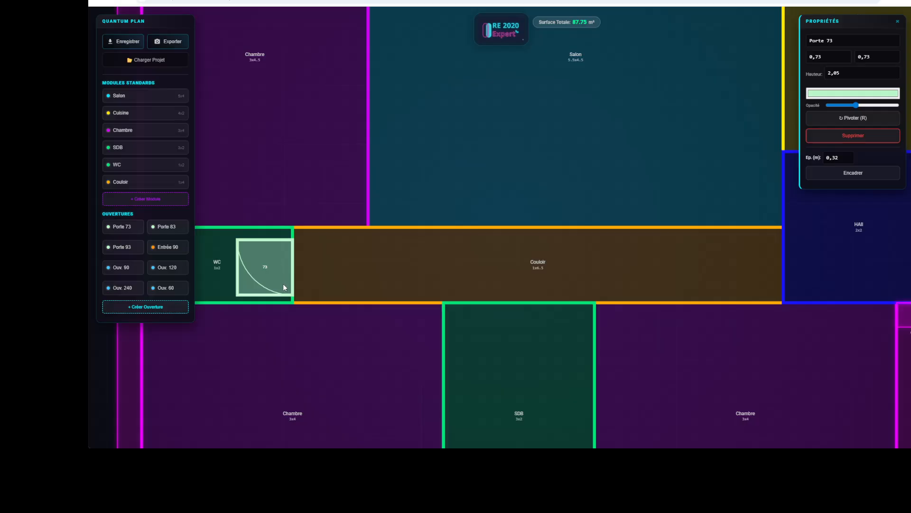
key("r")
key("r")
scroll(542, 199, "down", 8)
scroll(529, 231, "up", 1)
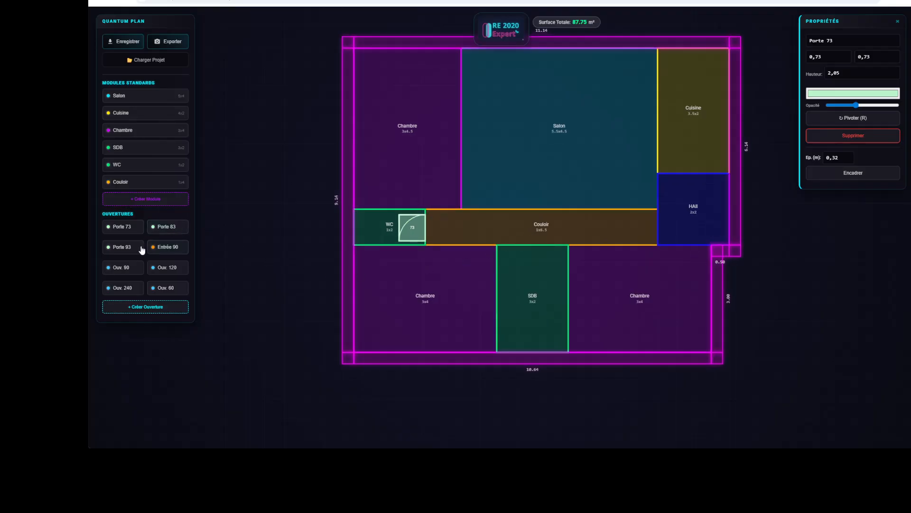
- Add a Porte 83 door and place it in the lower-left Chambre, against the Couloir and near the SDB
left_click(169, 227)
scroll(512, 226, "up", 3)
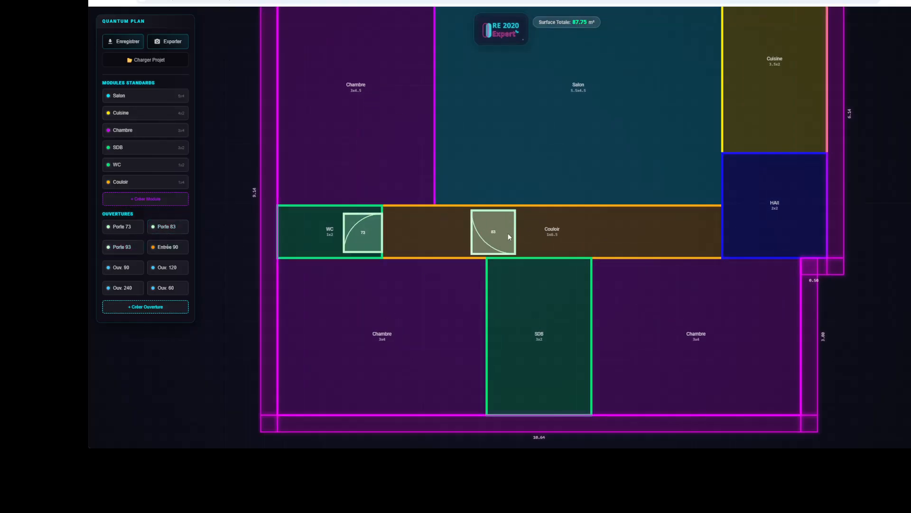
left_click_drag(508, 233, 470, 276)
scroll(454, 279, "up", 2)
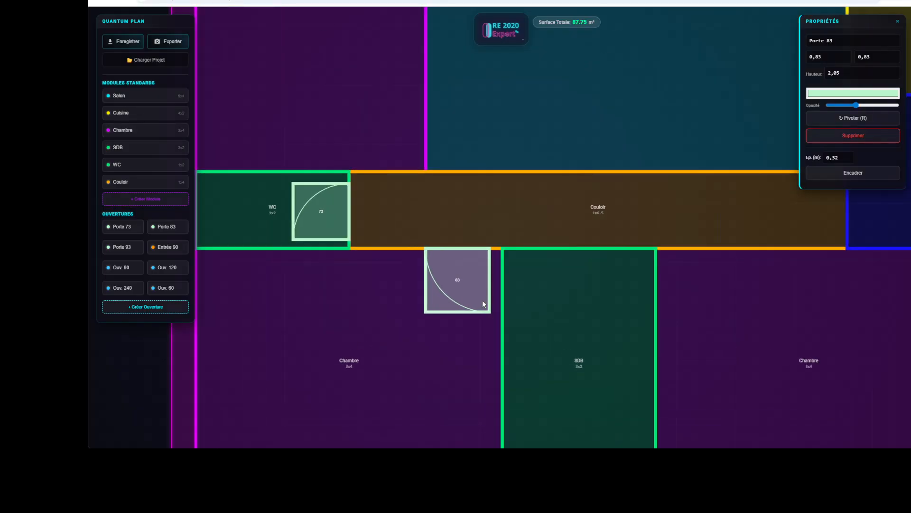
scroll(477, 301, "up", 2)
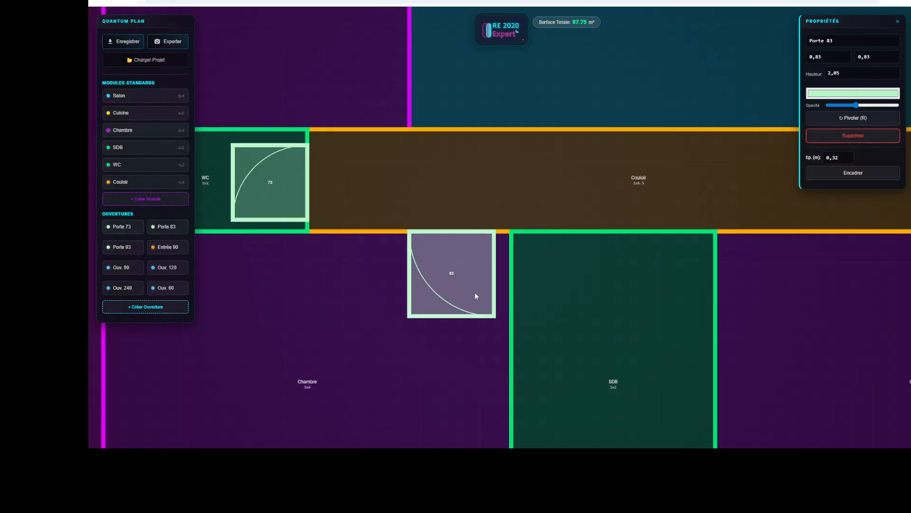
- Copy the lower-left Chambre's Porte 83 door into the SDB and the lower-right Chambre, with both copies against the Couloir
left_click_drag(470, 275, 678, 279)
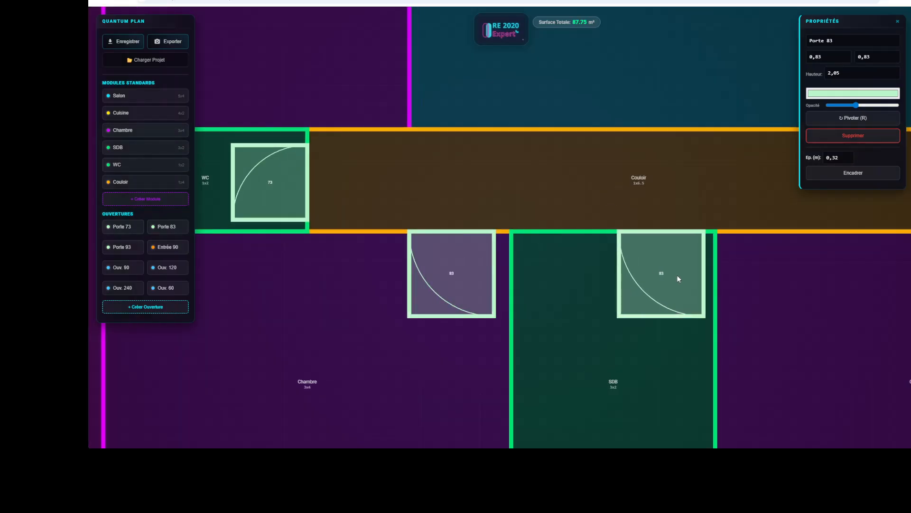
scroll(550, 167, "down", 5)
scroll(522, 199, "down", 6)
scroll(552, 236, "up", 5)
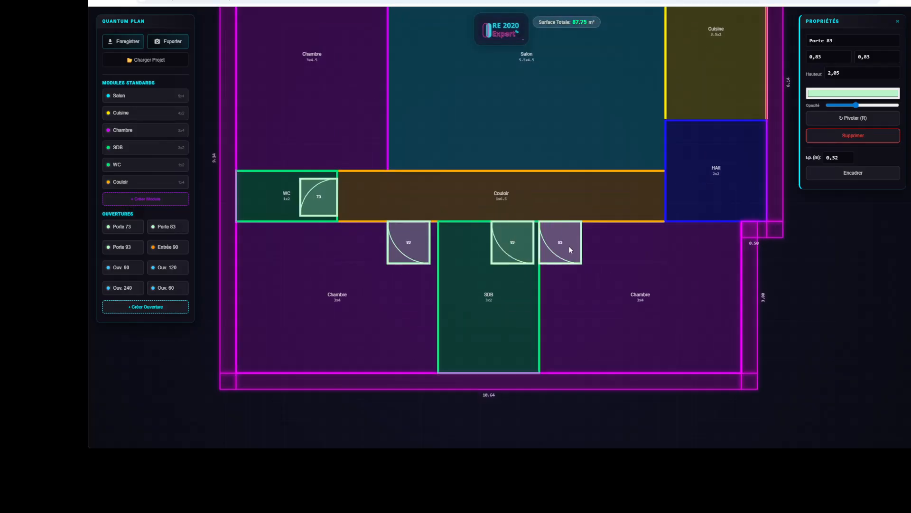
scroll(571, 248, "up", 3)
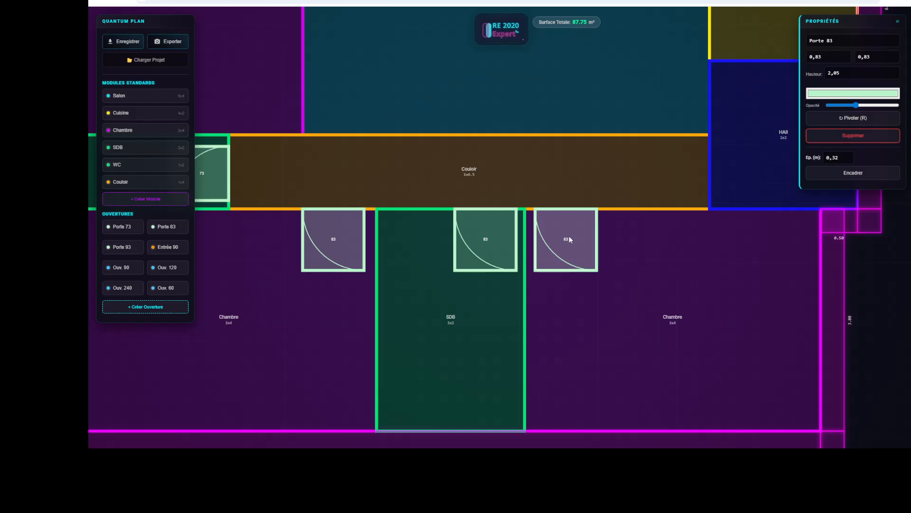
- Rotate the lower-right Chambre's Porte 83 door by three quarter turns
key("r")
key("r")
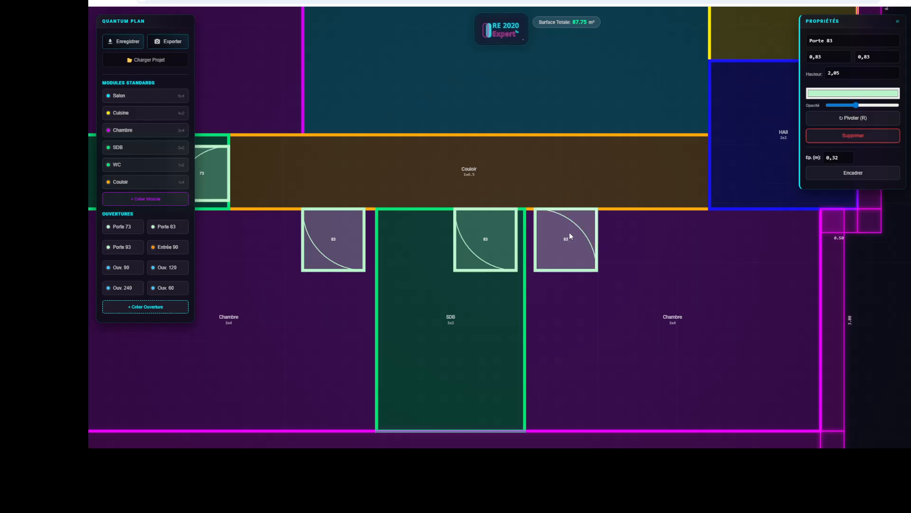
key("r")
scroll(569, 241, "down", 5)
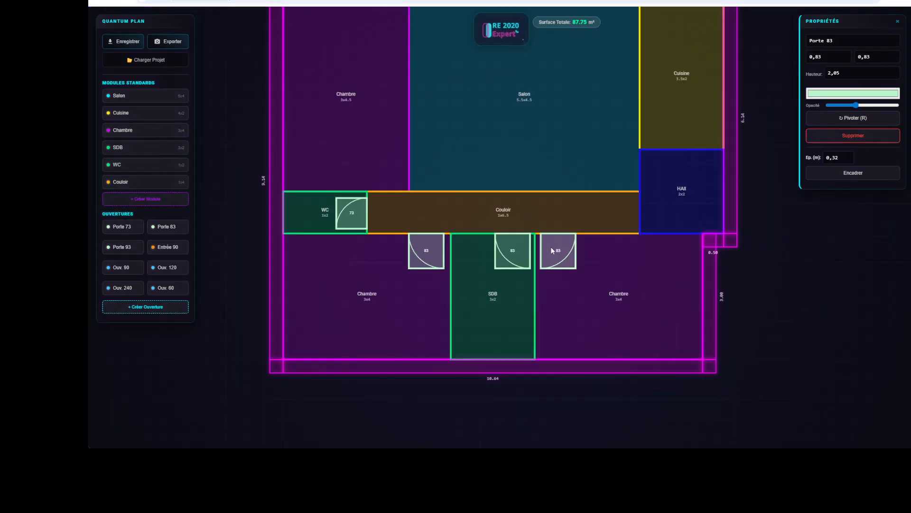
- Copy the lower-right Chambre's door into the upper-left Chambre, turned 180° and set against the Couloir near the Salon
left_click_drag(556, 248, 378, 165, "alt")
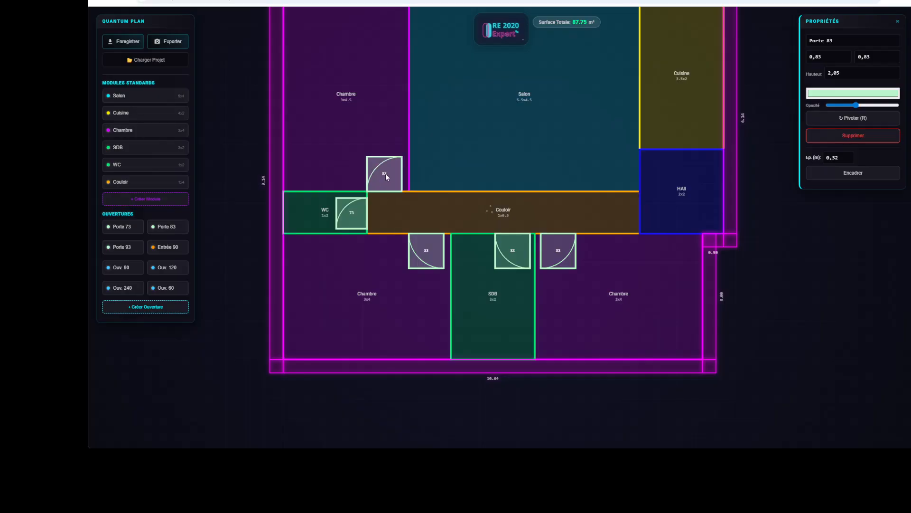
scroll(386, 172, "up", 5)
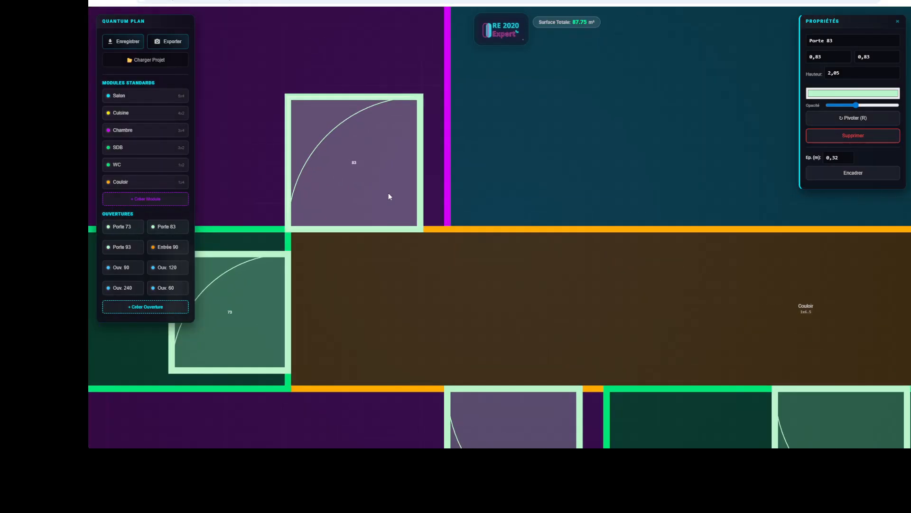
left_click_drag(388, 197, 396, 197)
scroll(353, 237, "down", 5)
scroll(353, 236, "down", 3)
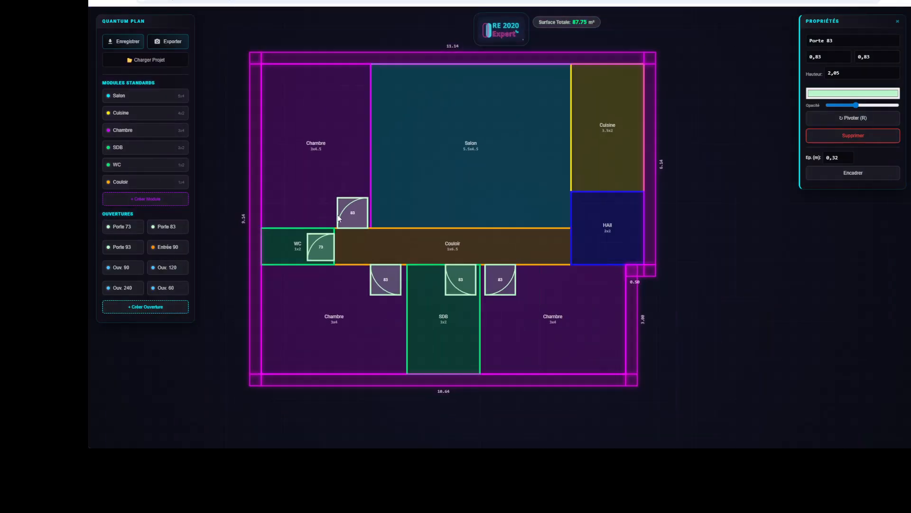
scroll(427, 228, "up", 2)
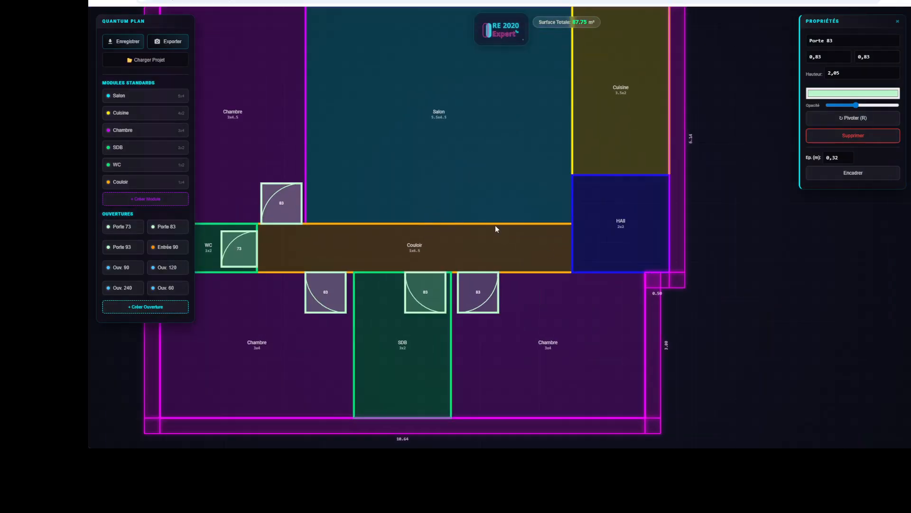
scroll(484, 245, "down", 3)
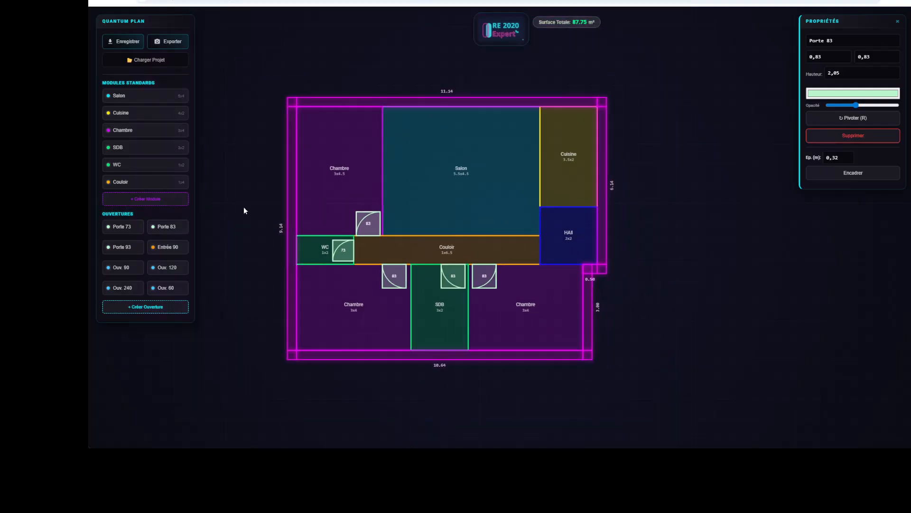
left_click(151, 199)
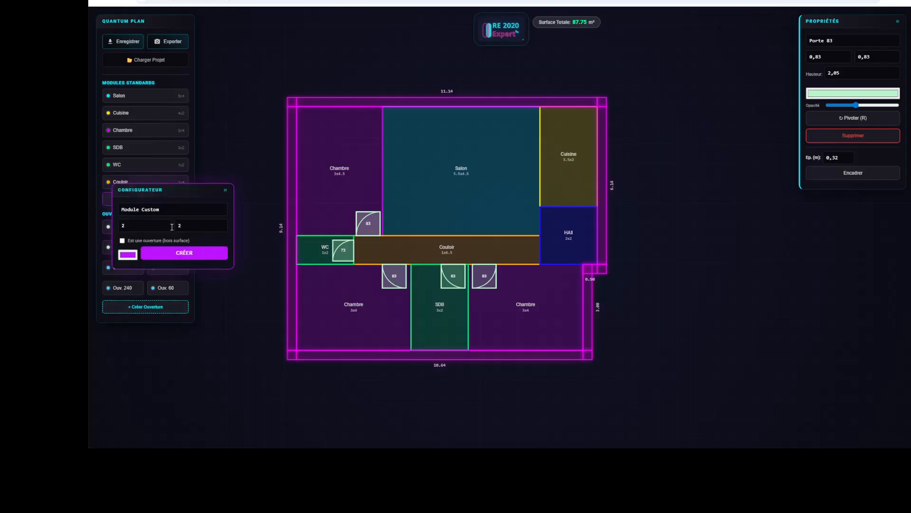
left_click(168, 213)
left_click(228, 192)
left_click(227, 192)
- Create a custom opening named placard, 2 m wide and 0.6 m deep
left_click(162, 307)
triple_click(156, 209)
type("placar")
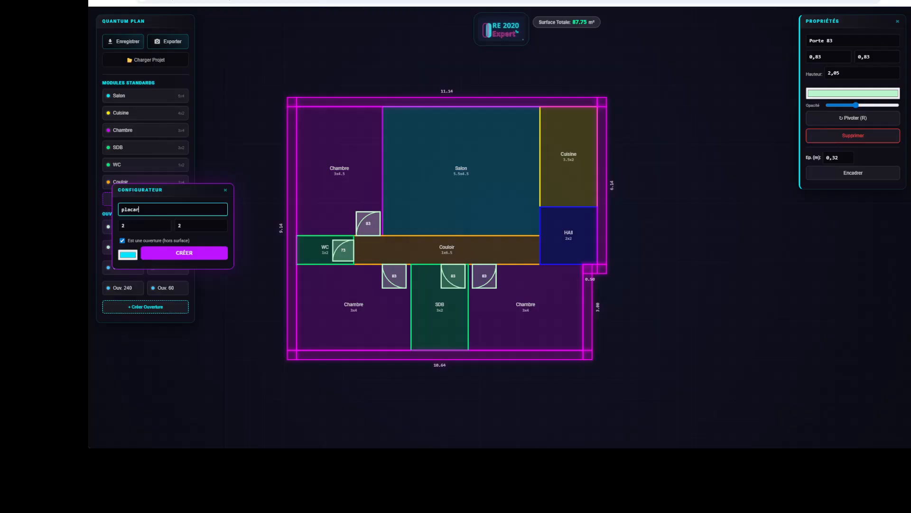
type("d")
key("Tab")
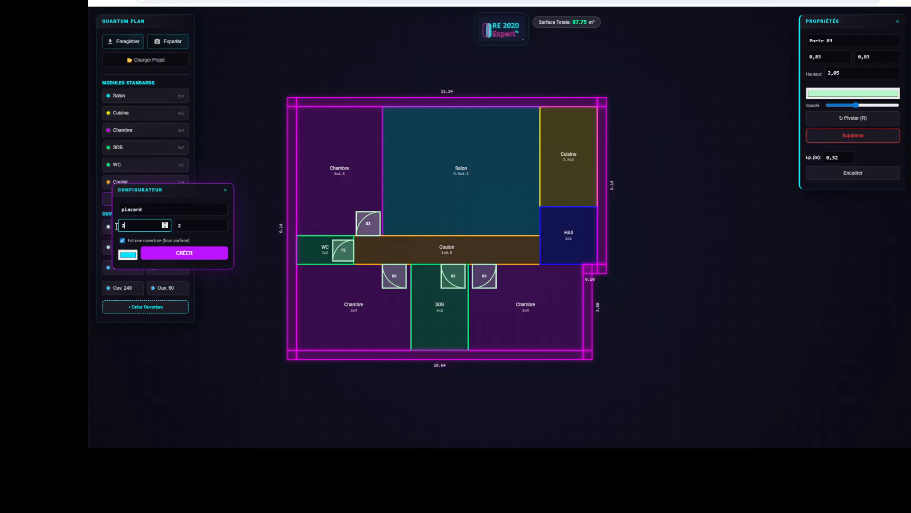
key("Tab")
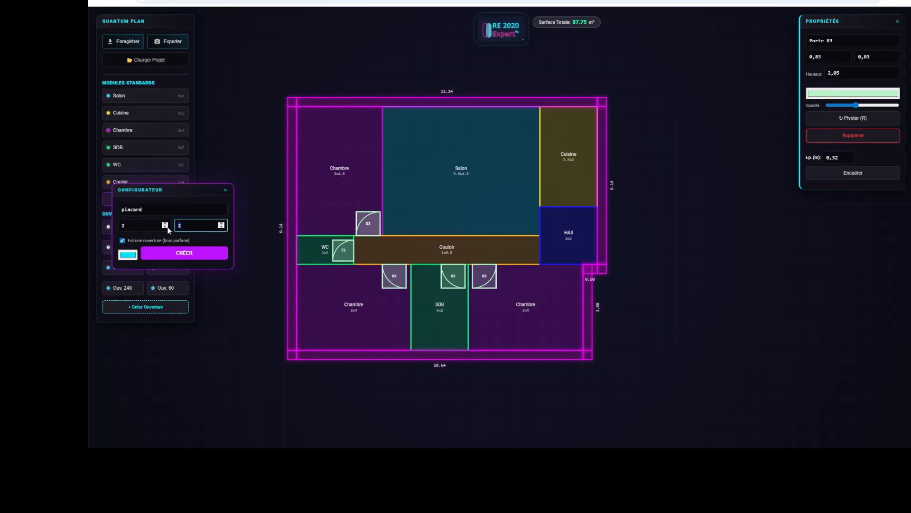
type("0.6")
left_click(159, 254)
scroll(503, 232, "up", 2)
scroll(484, 154, "down", 2)
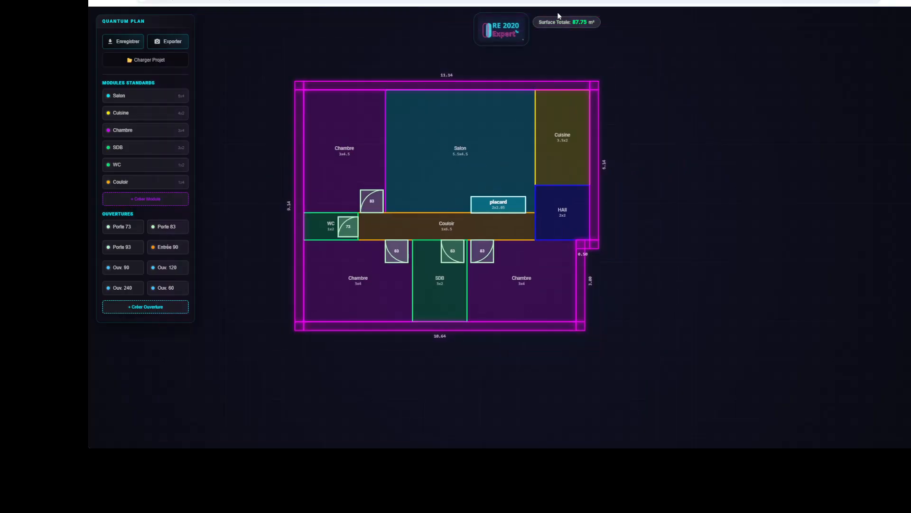
- Place the placard inside the HAll, against the edge shared with the Cuisine
left_click_drag(511, 209, 571, 193)
scroll(573, 198, "up", 2)
scroll(575, 198, "down", 2)
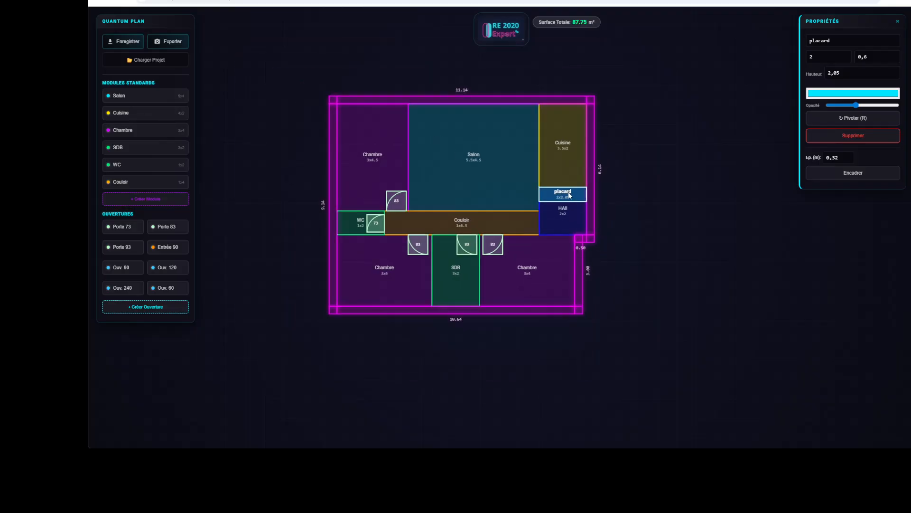
- Move the placard outside the outer wall, paste a copy below it and delete that copy
left_click_drag(569, 194, 659, 201)
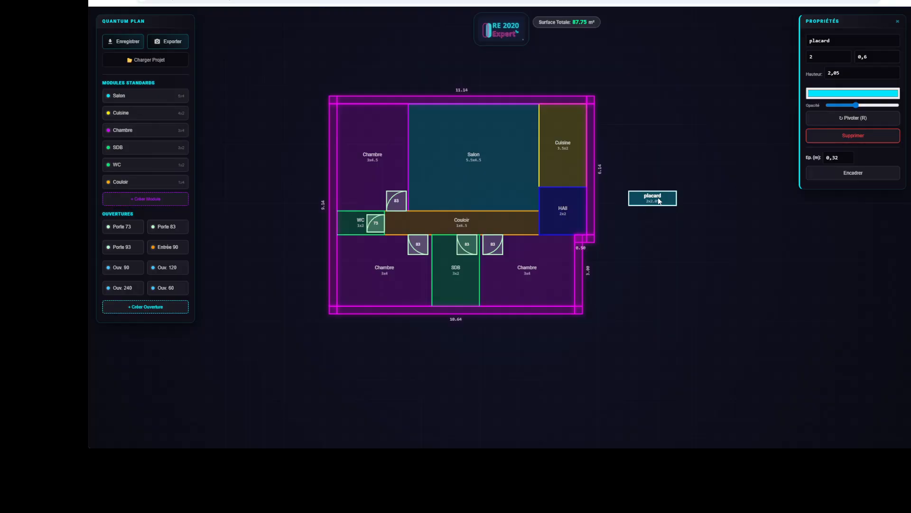
key("ctrl+c")
key("ctrl+v")
left_click(682, 255)
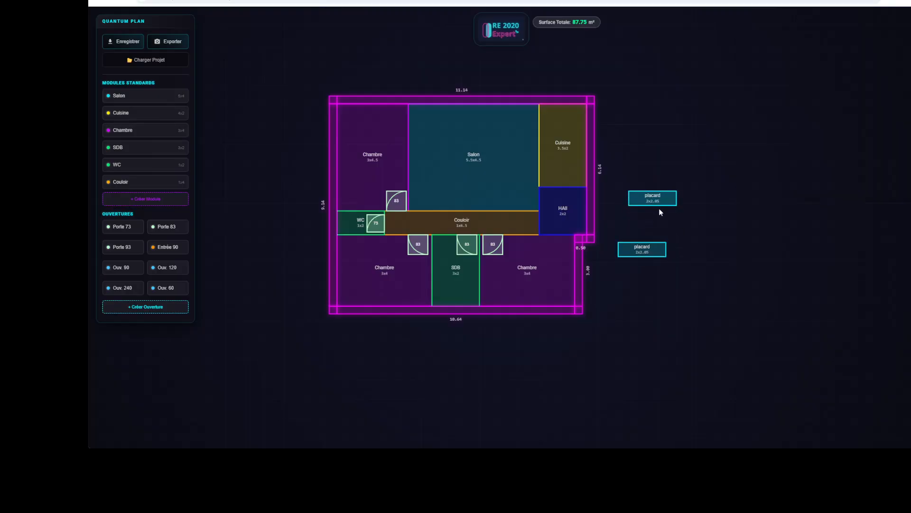
scroll(659, 212, "up", 6)
left_click(648, 282)
key("Delete")
scroll(699, 283, "down", 1)
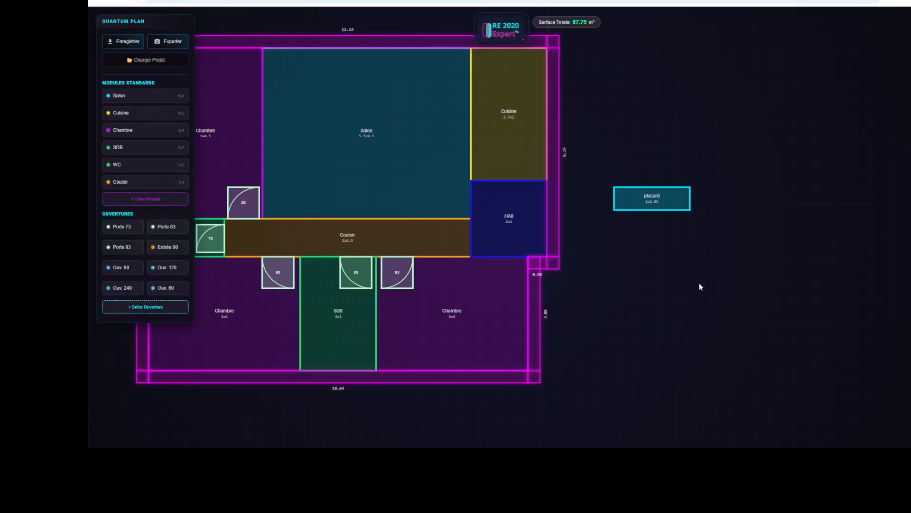
- Move the placard back into the HAll, against the Cuisine
scroll(700, 286, "down", 4)
left_click_drag(673, 235, 572, 218)
scroll(577, 233, "up", 5)
scroll(577, 226, "up", 2)
scroll(589, 287, "down", 2)
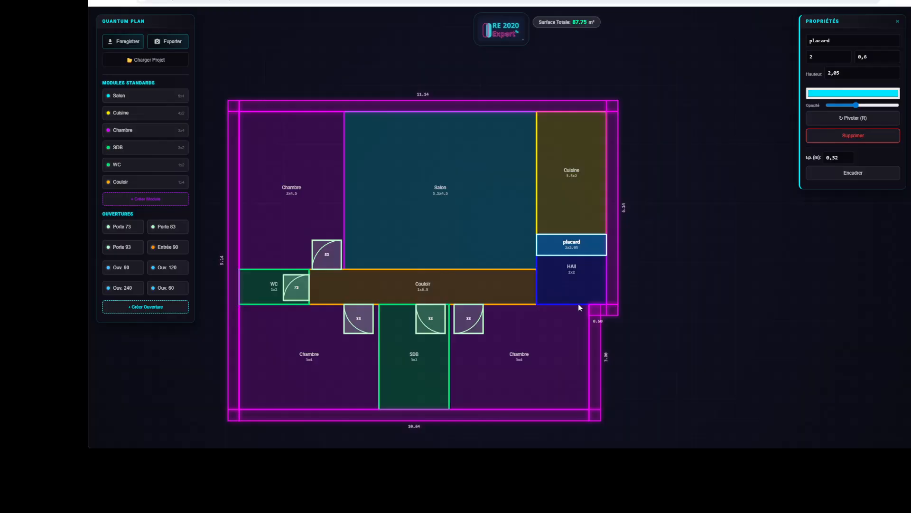
scroll(446, 263, "down", 2)
scroll(397, 327, "up", 2)
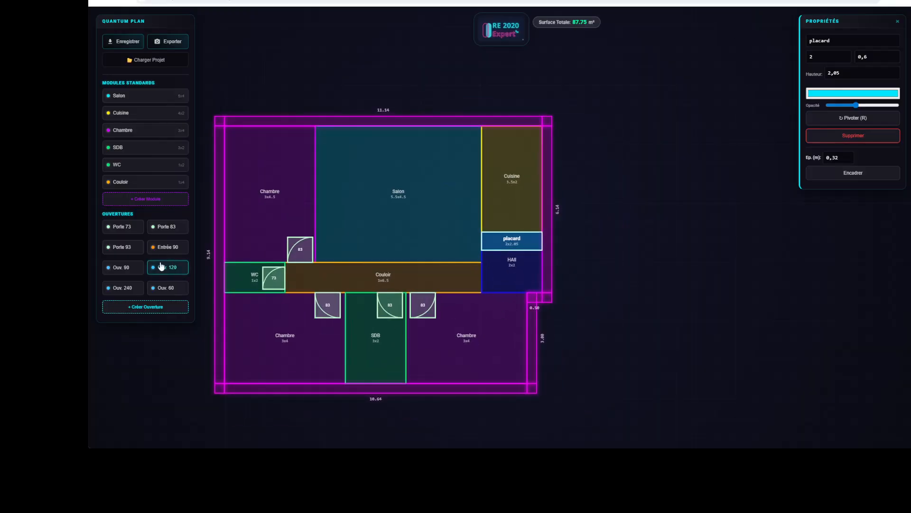
- Add an Entrée 90 opening, rotate it 90° and place it in the outer wall beside the HAll
left_click(168, 247)
scroll(499, 223, "up", 2)
left_click_drag(503, 233, 563, 291)
key("r")
scroll(563, 290, "up", 8)
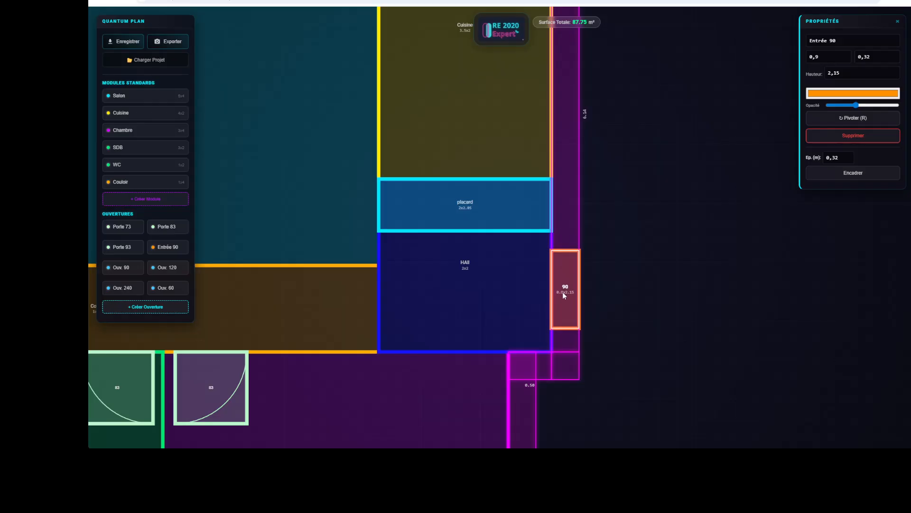
scroll(666, 179, "down", 5)
scroll(667, 190, "down", 3)
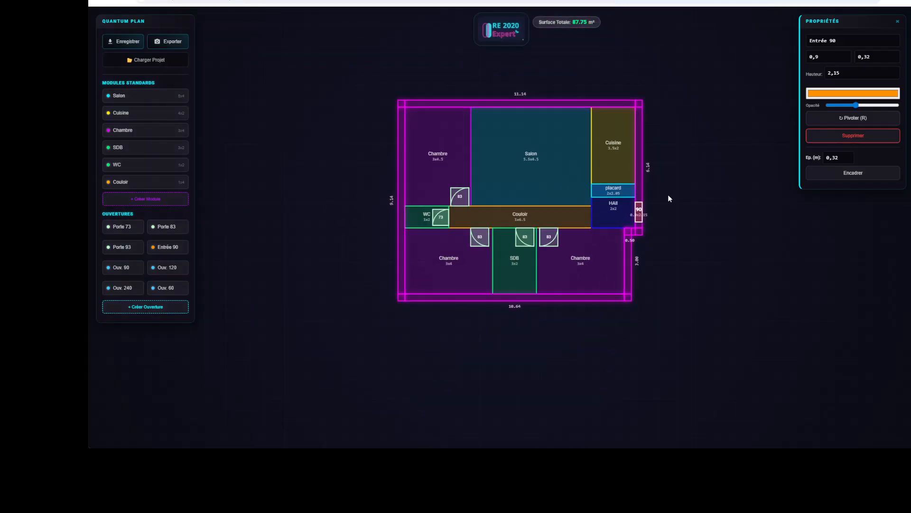
- Add an Ouv. 240 opening and centre it in the outer wall above the Salon
left_click(278, 328)
left_click(119, 288)
scroll(516, 239, "up", 3)
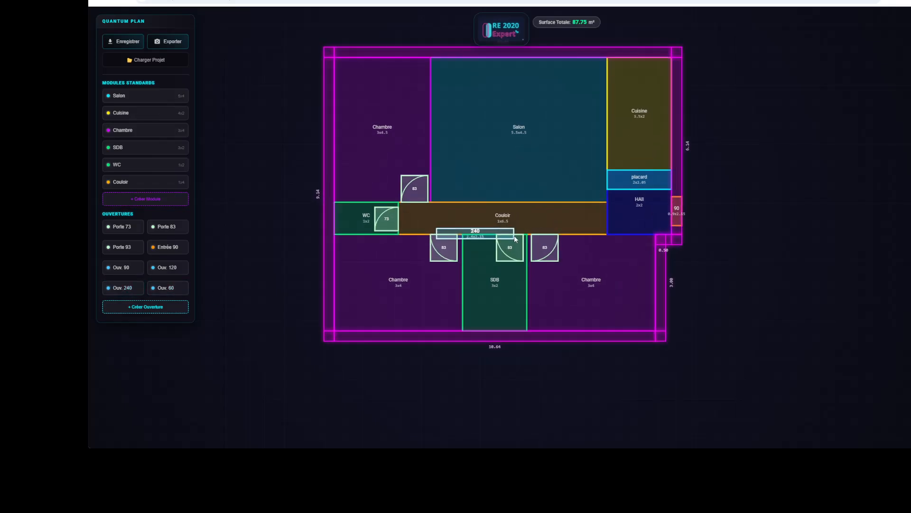
left_click_drag(503, 236, 550, 57)
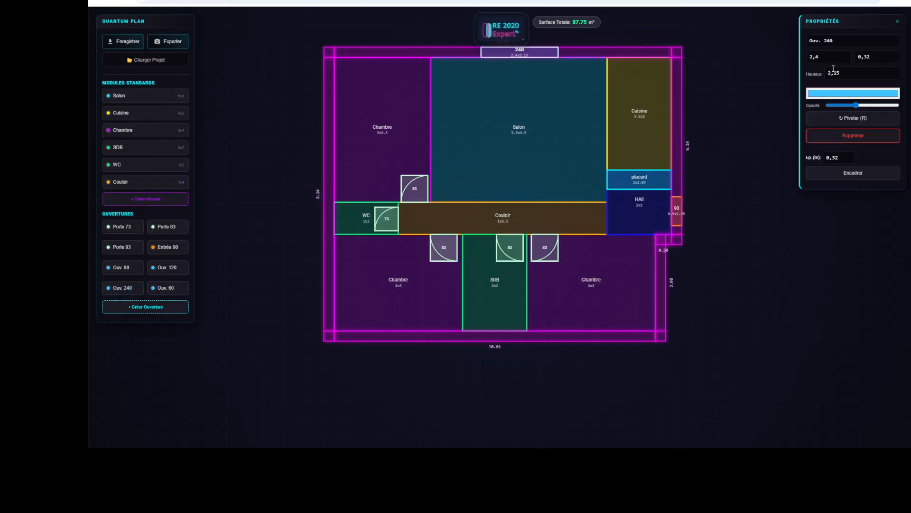
- Set the width of the opening above the Salon to 3 m
double_click(814, 59)
type("3")
left_click(752, 140)
scroll(527, 57, "up", 2)
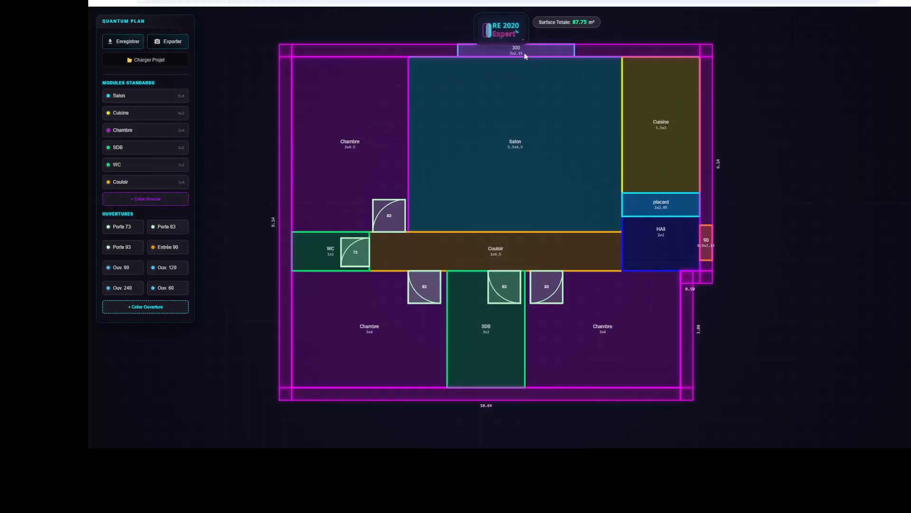
scroll(427, 238, "down", 2)
scroll(468, 148, "up", 4)
- Copy the 3 m opening along the outer wall to above the Cuisine and set the copy's width to 0.9 m
left_click(506, 98)
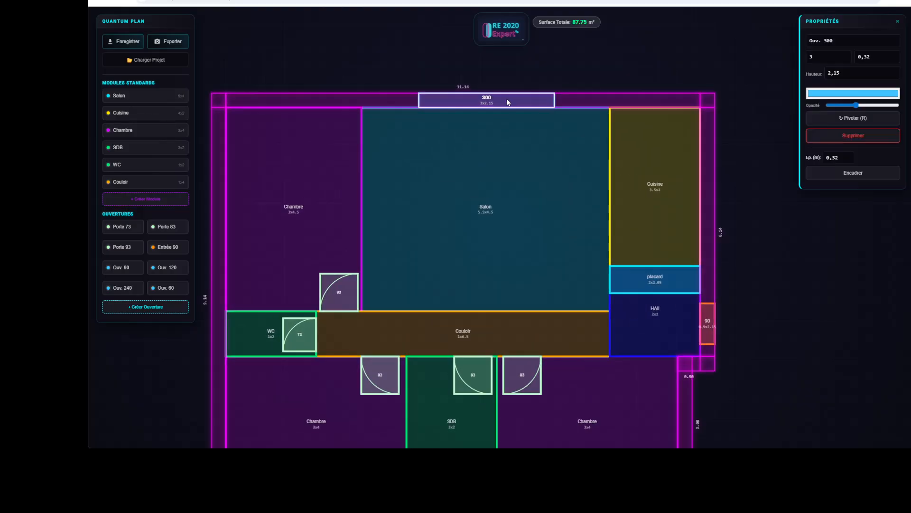
left_click_drag(506, 103, 640, 102, "ctrl")
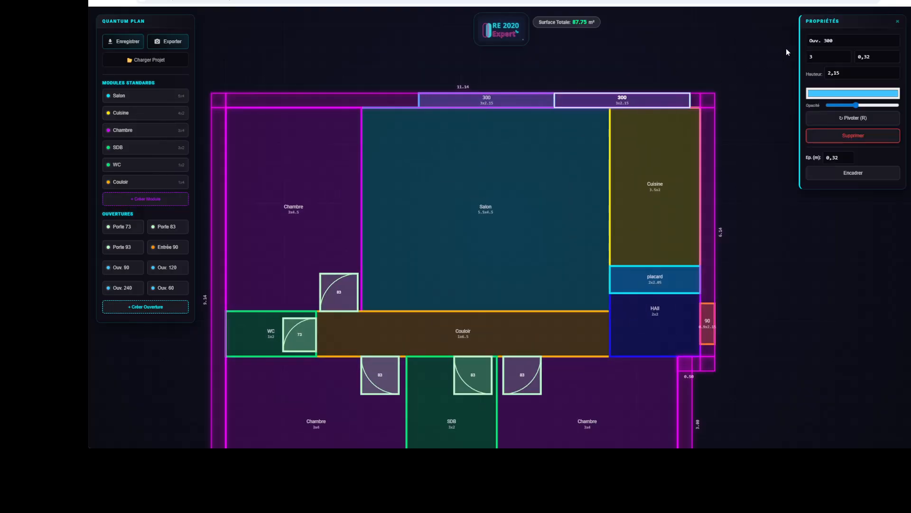
left_click(815, 57)
type("0.9")
scroll(669, 113, "up", 2)
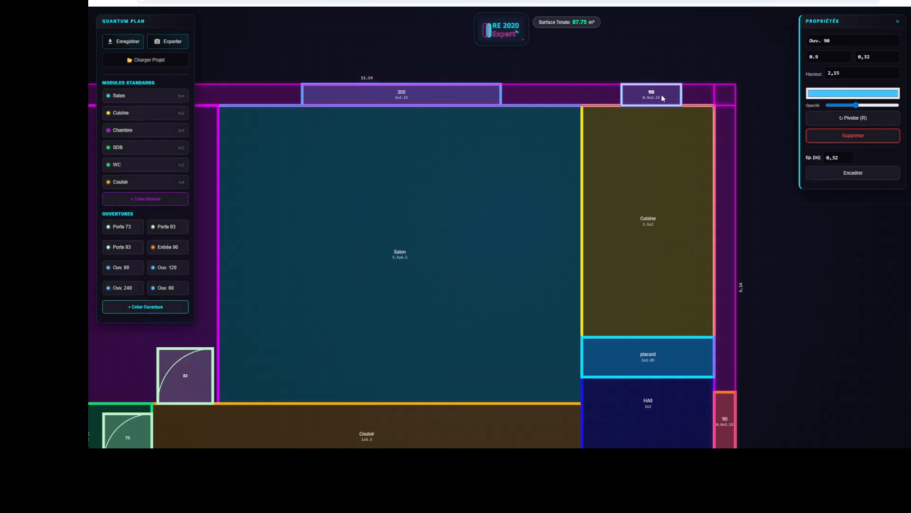
scroll(570, 213, "down", 2)
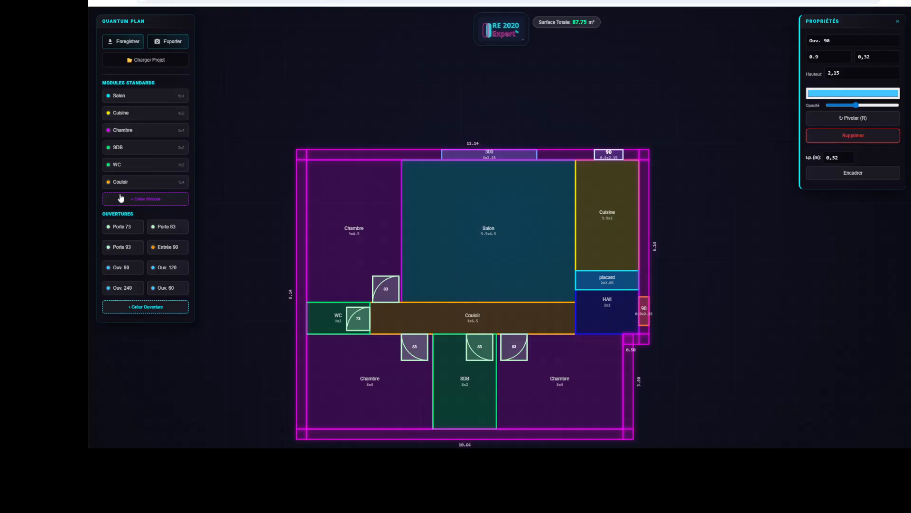
- Create a cyan custom module measuring 11.14 m by 3 m
left_click(137, 203)
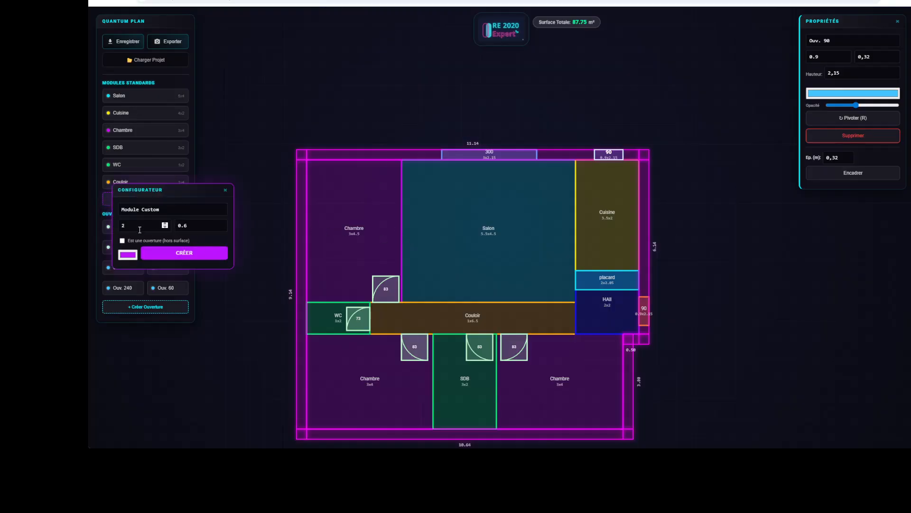
double_click(138, 228)
double_click(178, 227)
left_click(134, 258)
left_click(190, 255)
left_click(190, 255)
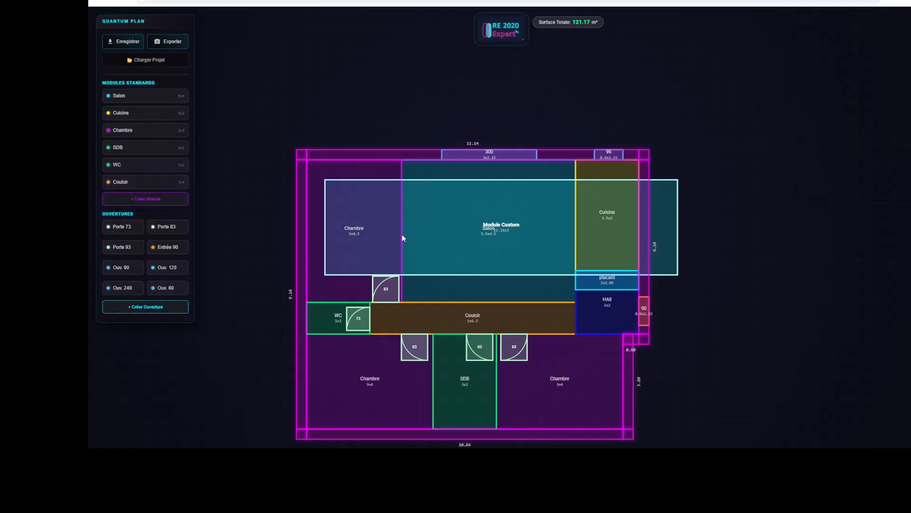
- Move the custom module clear of the rooms and return the displaced Salon to its place
scroll(485, 244, "down", 2)
left_click_drag(542, 232, 512, 134)
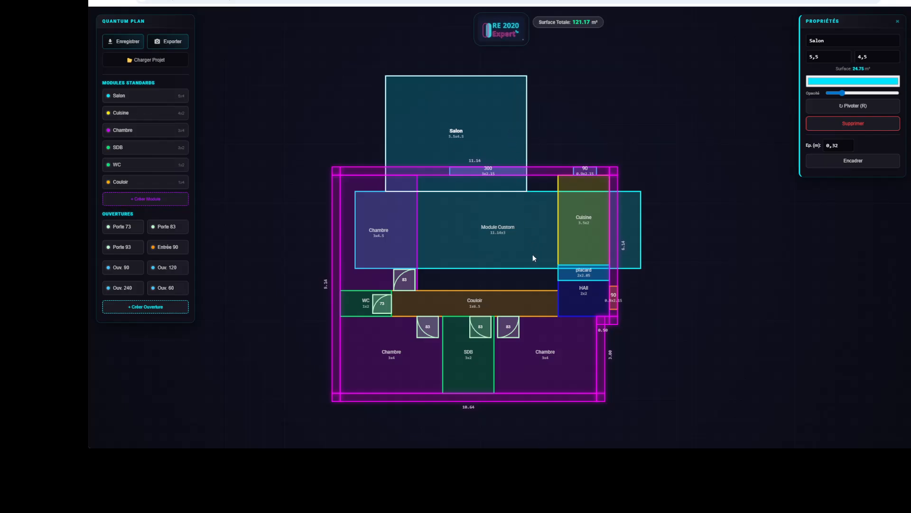
left_click_drag(533, 258, 737, 100)
left_click_drag(477, 133, 508, 230)
- Place the custom module outside the upper outer wall, aligned with its full length, and set the module's depth to 3.5 m
left_click_drag(644, 85, 418, 138)
scroll(352, 309, "down", 2)
scroll(413, 233, "up", 5)
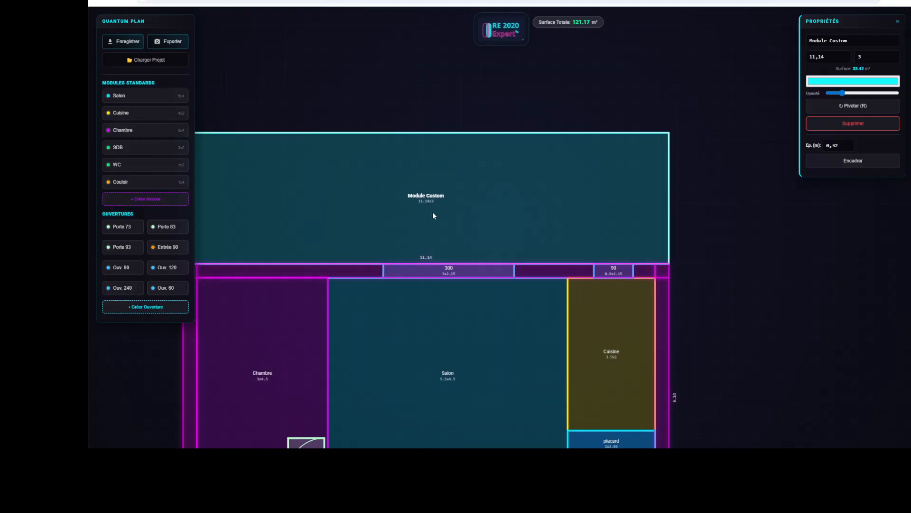
left_click(865, 59)
type(".5")
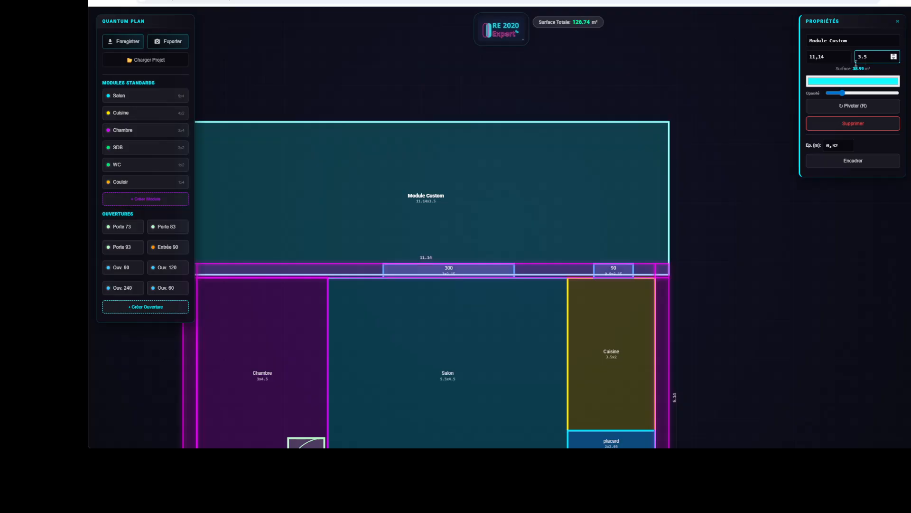
- Change the custom module's colour from the properties to pink
scroll(489, 199, "down", 4)
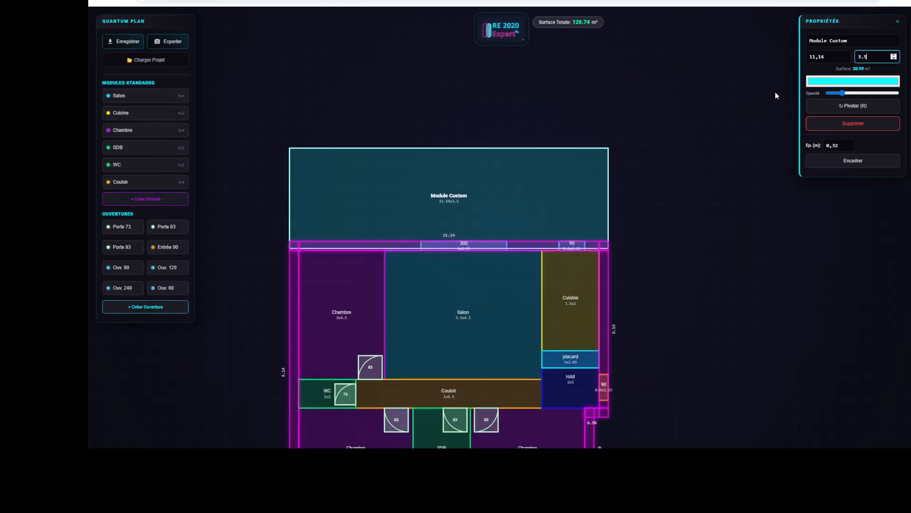
left_click(819, 93)
left_click(848, 155)
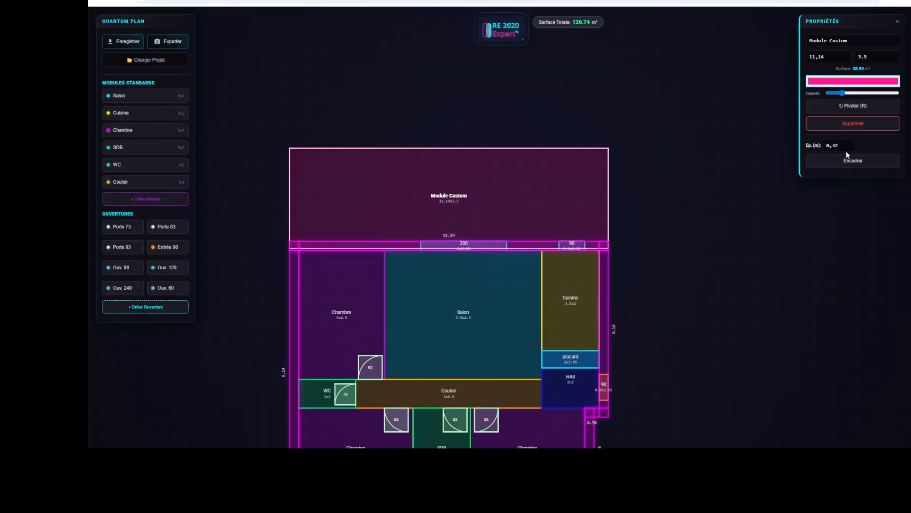
left_click(710, 298)
scroll(461, 106, "down", 6)
scroll(642, 325, "up", 4)
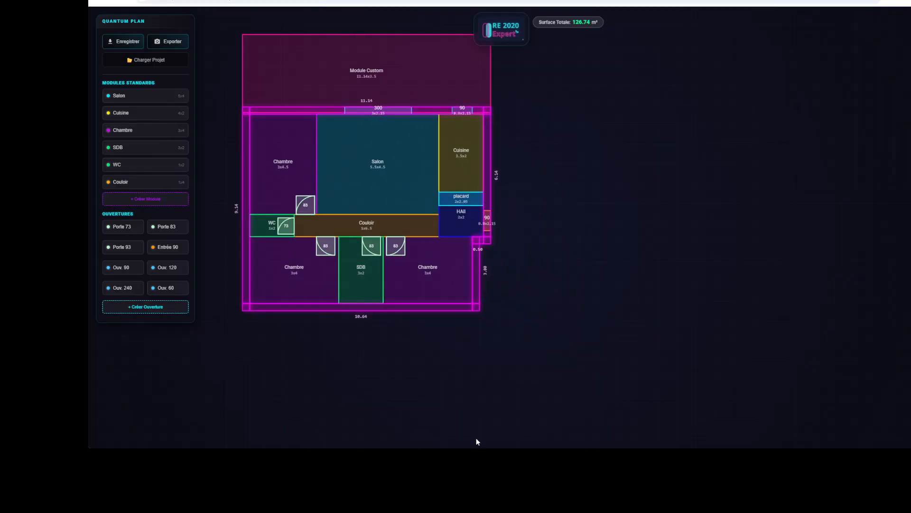
- Delete the custom module outside the upper outer wall
scroll(477, 441, "down", 2)
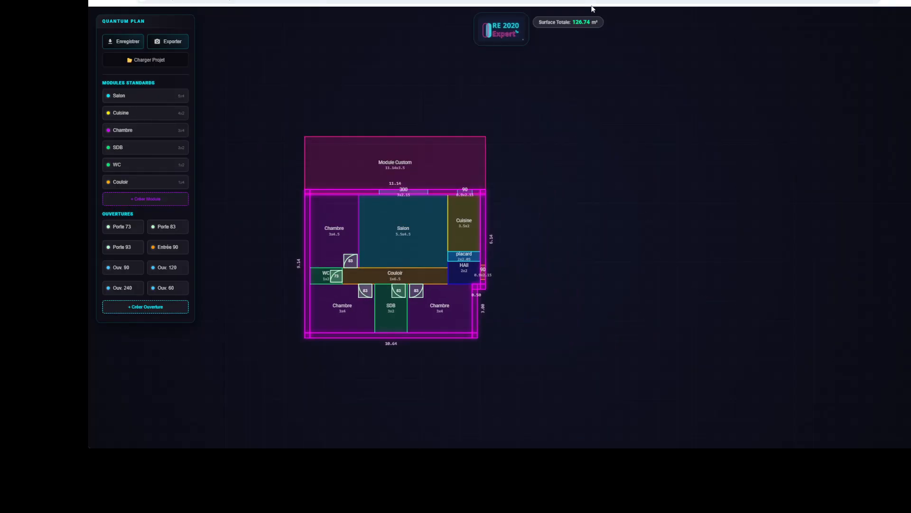
left_click(432, 163)
key("Delete")
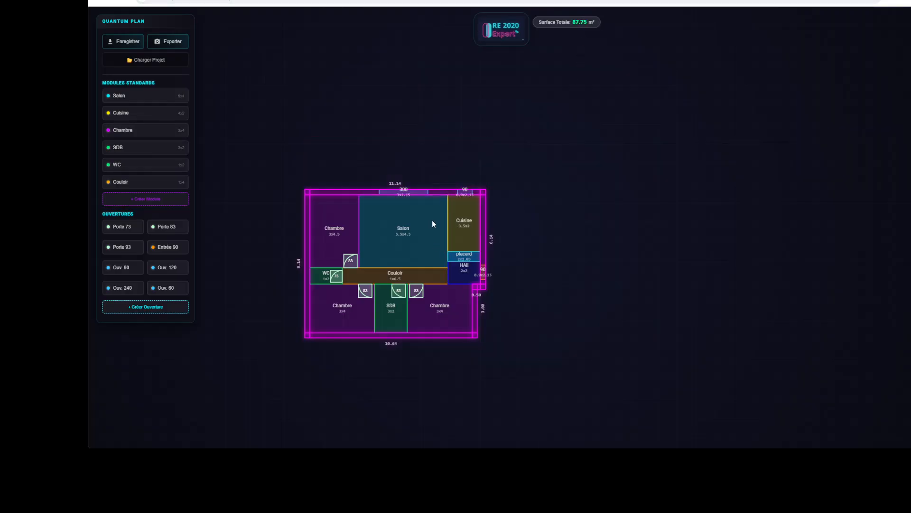
- Place 1.2 m openings in the outer walls above the upper Chambre, beside the Cuisine and beside the lower-right Chambre
scroll(433, 224, "up", 2)
scroll(388, 220, "down", 3)
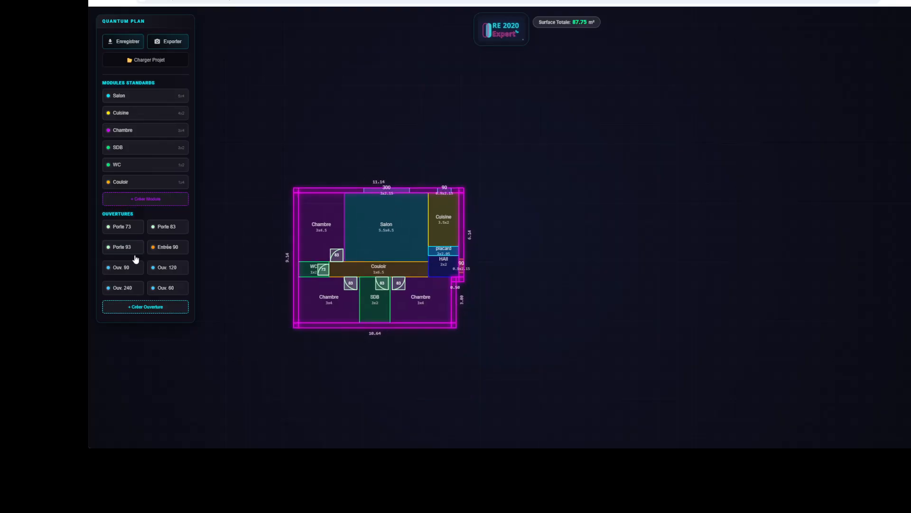
left_click(167, 267)
scroll(440, 198, "up", 2)
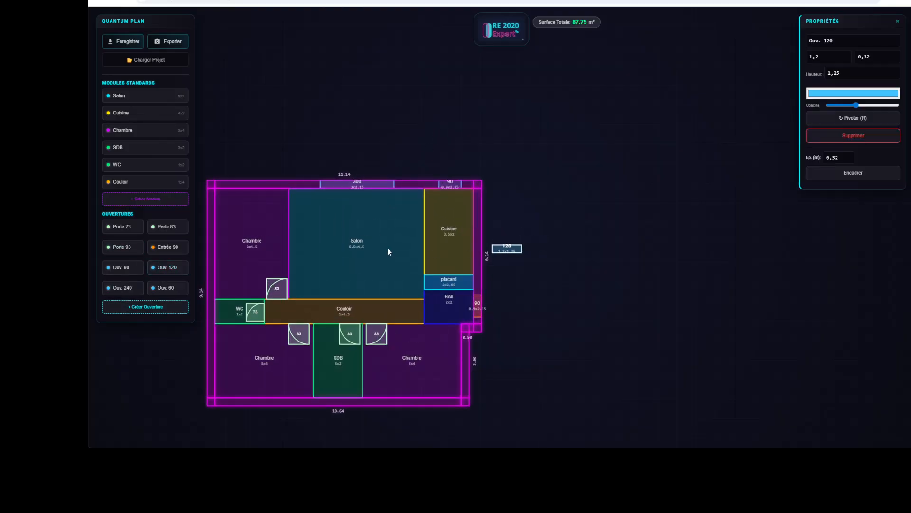
left_click_drag(497, 249, 490, 165)
key("r")
scroll(470, 373, "up", 2)
scroll(471, 369, "up", 1)
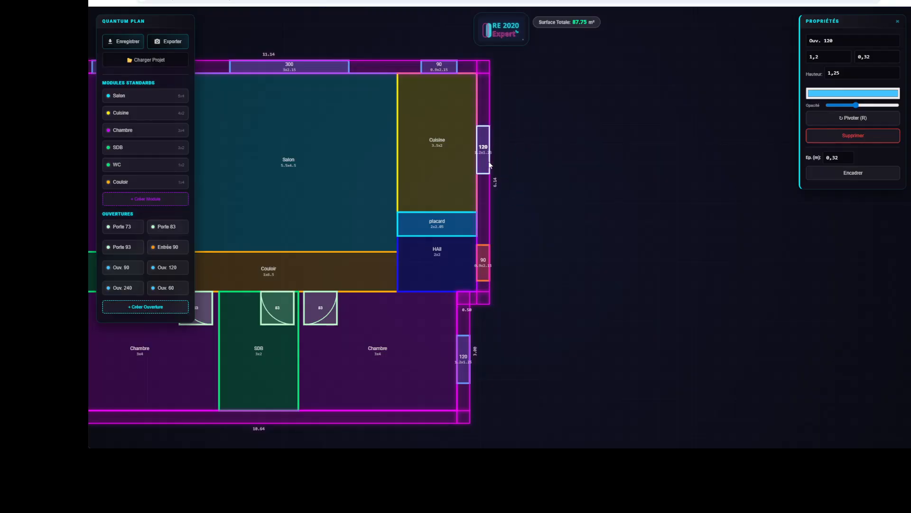
- Set the opening beside the Cuisine to 1.4 m wide and 1.05 m high
double_click(828, 56)
type("1.4")
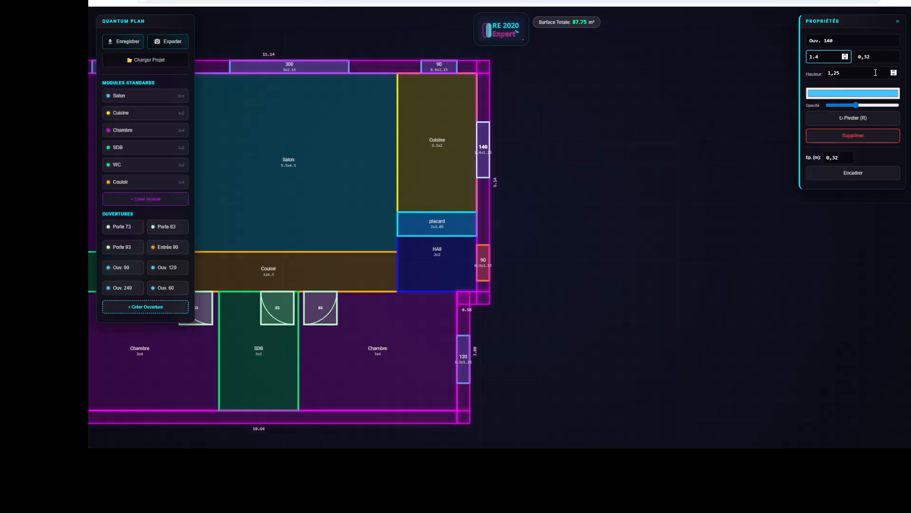
key("Tab")
type("1.05")
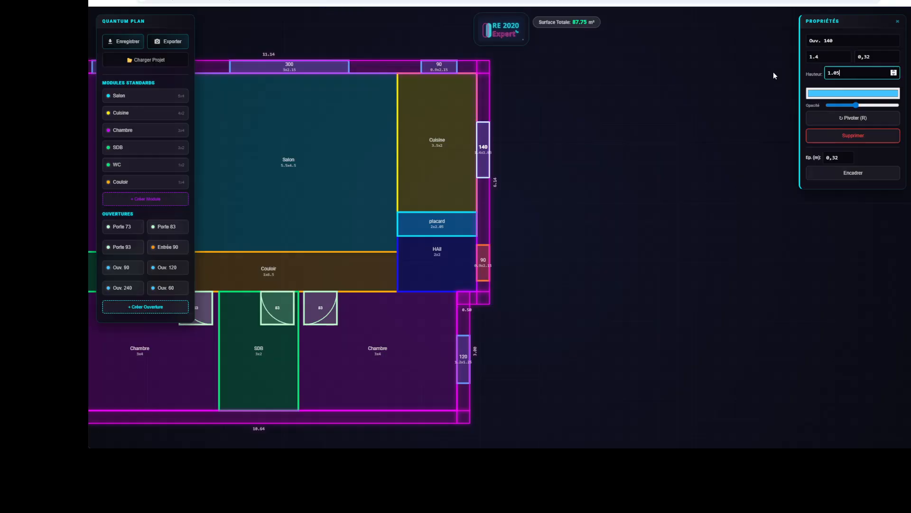
left_click(600, 163)
scroll(479, 162, "up", 3)
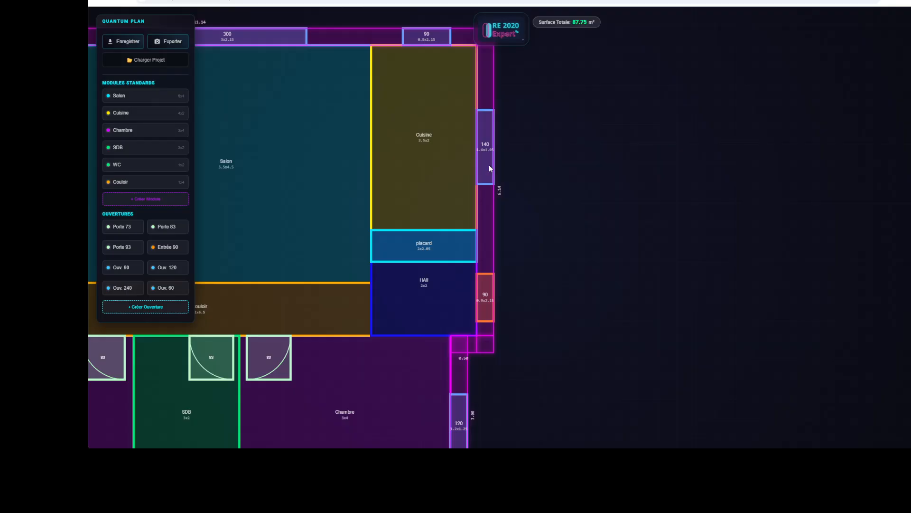
left_click(489, 162)
- Copy the 1.2 m opening above the upper Chambre into the lower outer wall, one below each of the two lower Chambres
scroll(588, 235, "down", 4)
scroll(588, 235, "down", 4)
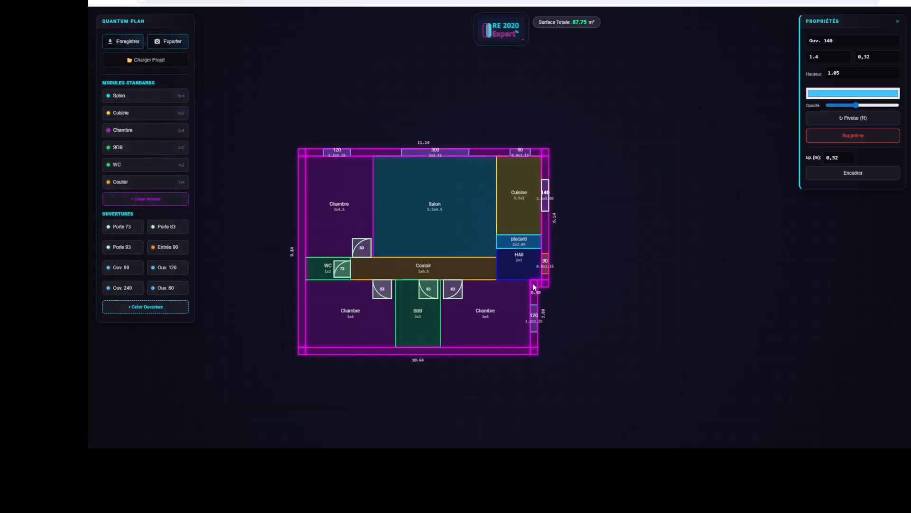
scroll(490, 264, "up", 2)
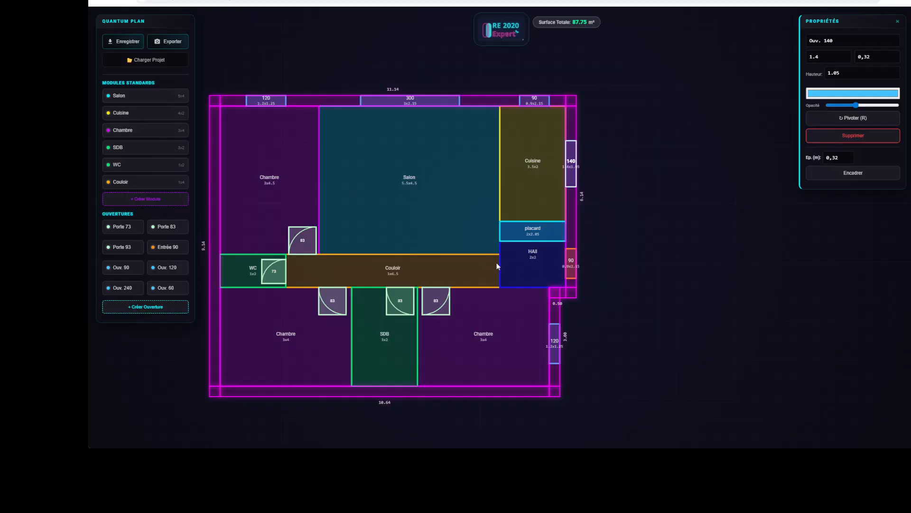
scroll(385, 215, "down", 2)
scroll(398, 342, "up", 1)
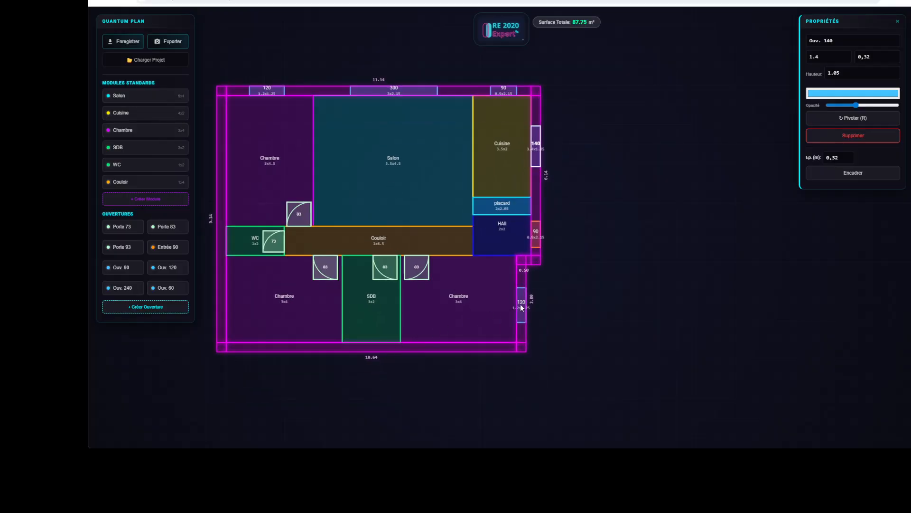
left_click(273, 92)
left_click_drag(272, 90, 482, 350)
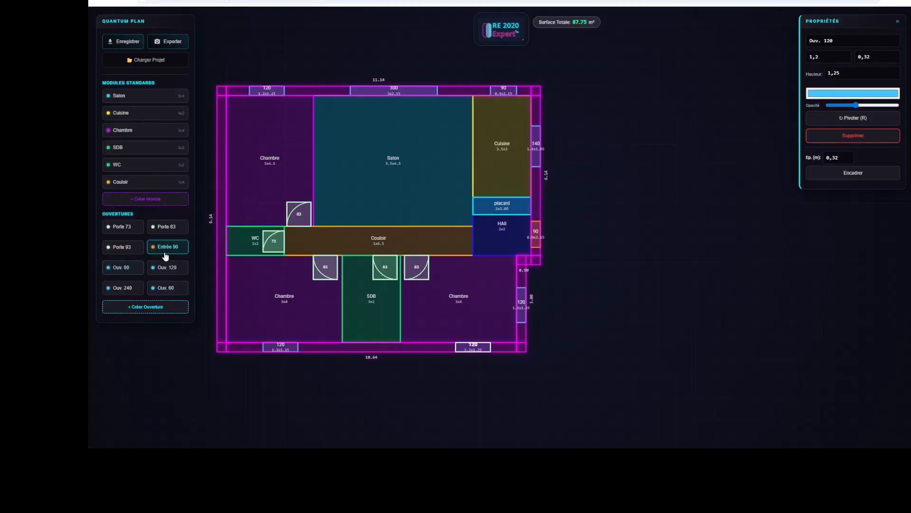
- Add a 0.6 m opening and place it in the lower outer wall below the SDB
left_click(167, 287)
scroll(499, 240, "up", 2)
left_click_drag(503, 219, 449, 317)
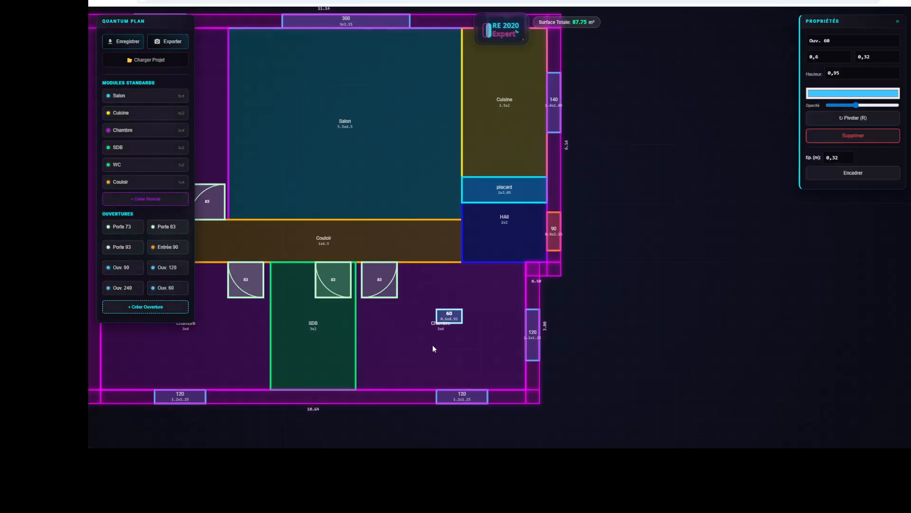
left_click_drag(433, 349, 317, 404)
scroll(382, 354, "down", 3)
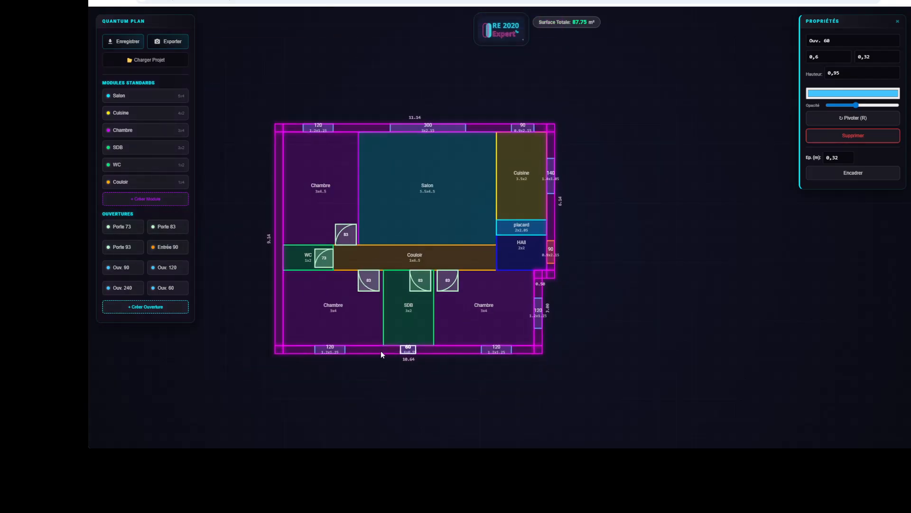
scroll(381, 354, "up", 3)
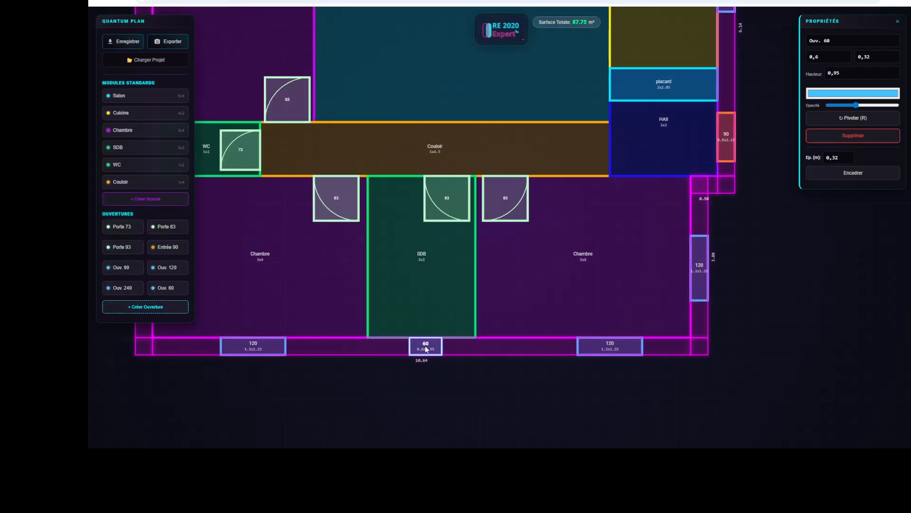
- Add another 0.6 m opening and place it upright in the outer wall beside the WC
scroll(426, 349, "down", 3)
left_click(167, 287)
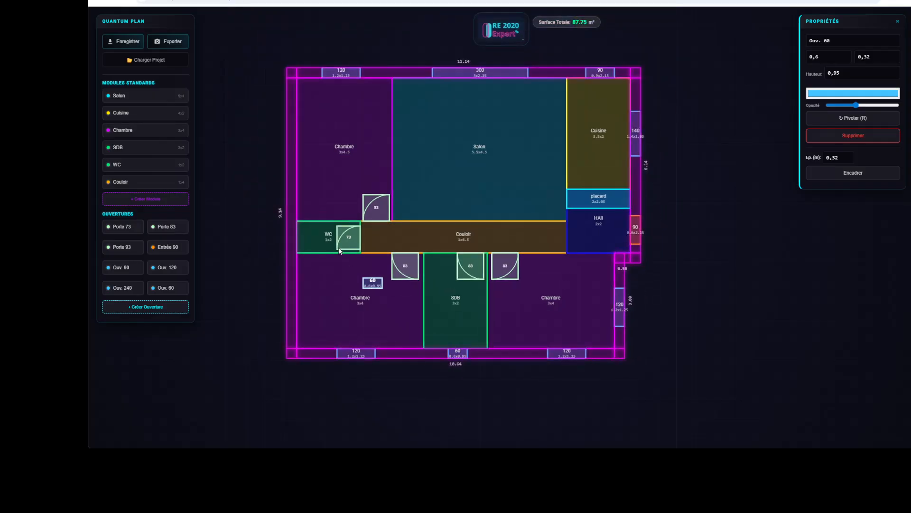
left_click_drag(373, 283, 292, 245)
scroll(297, 241, "up", 3)
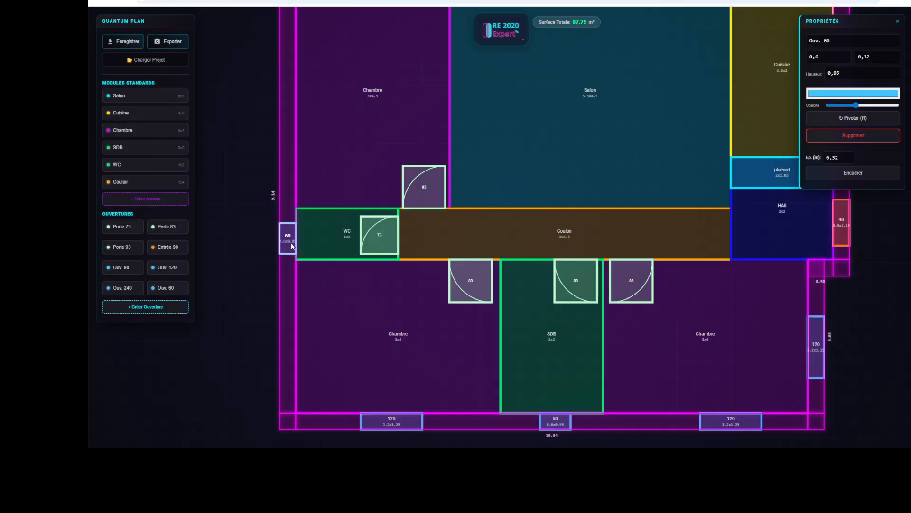
- Set the WC opening to 0.4 m wide and 0.75 m high
left_click(822, 56)
key("BackSpace")
key("BackSpace")
key("BackSpace")
type("0.4")
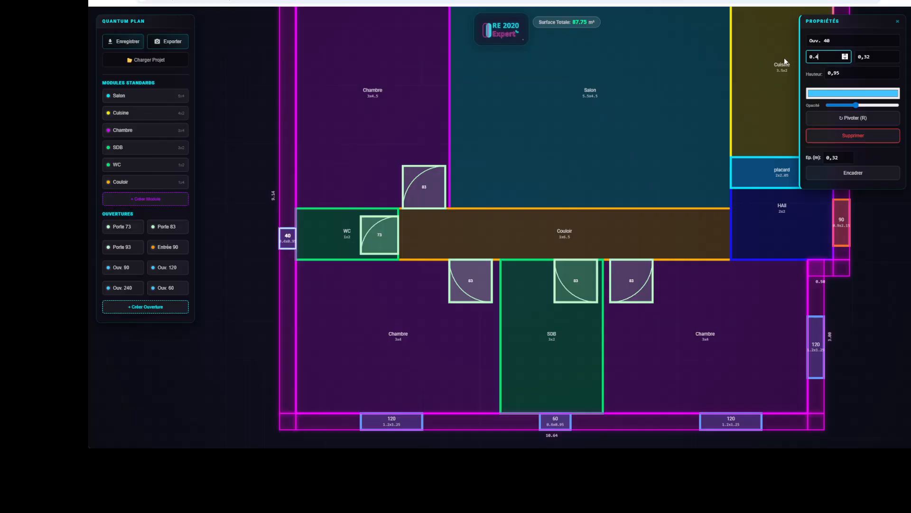
left_click_drag(854, 74, 803, 79)
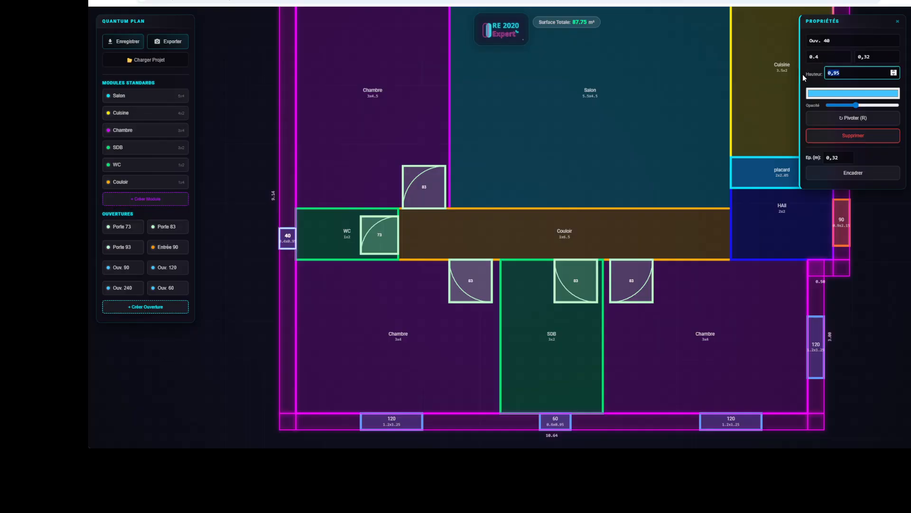
type("0.75")
scroll(280, 243, "up", 5)
left_click(294, 239)
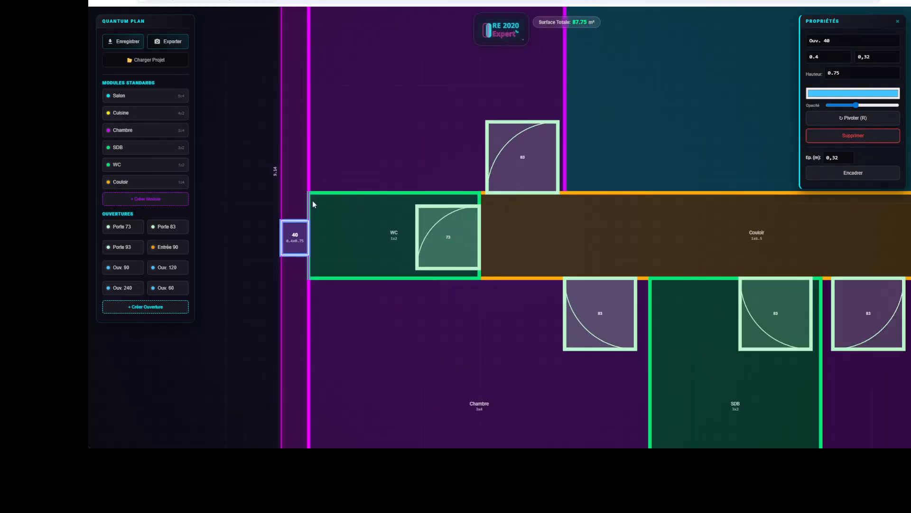
scroll(313, 205, "down", 8)
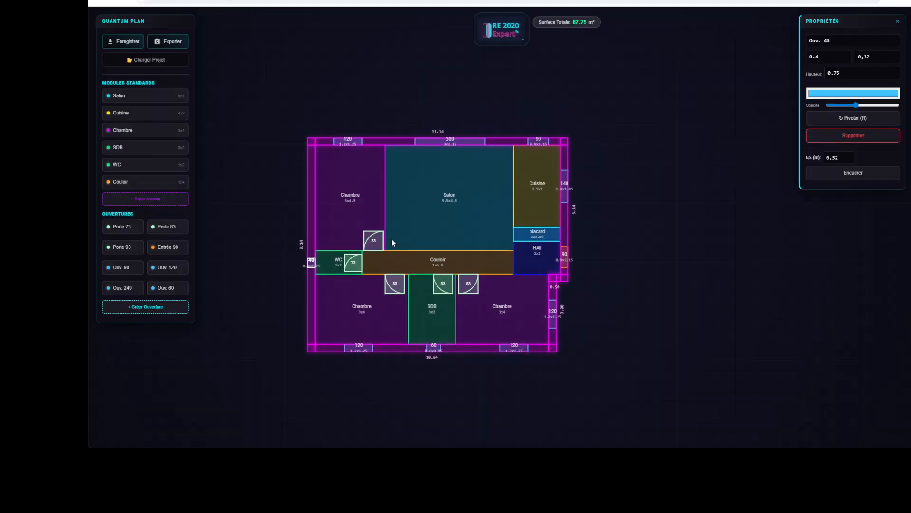
scroll(392, 242, "up", 2)
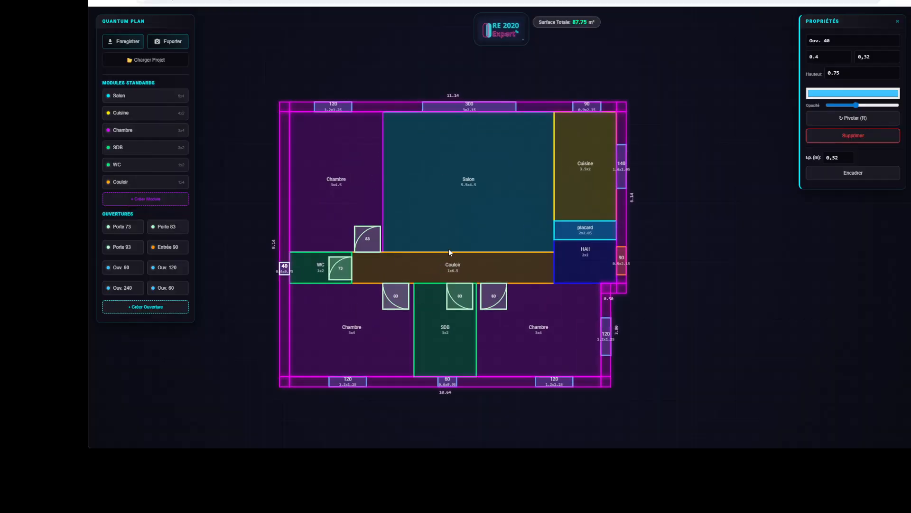
scroll(448, 249, "down", 1)
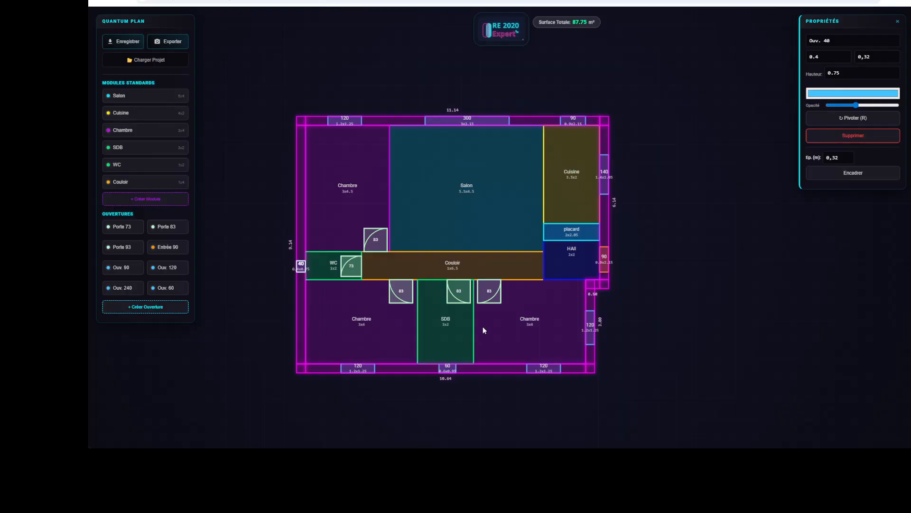
scroll(410, 260, "up", 1)
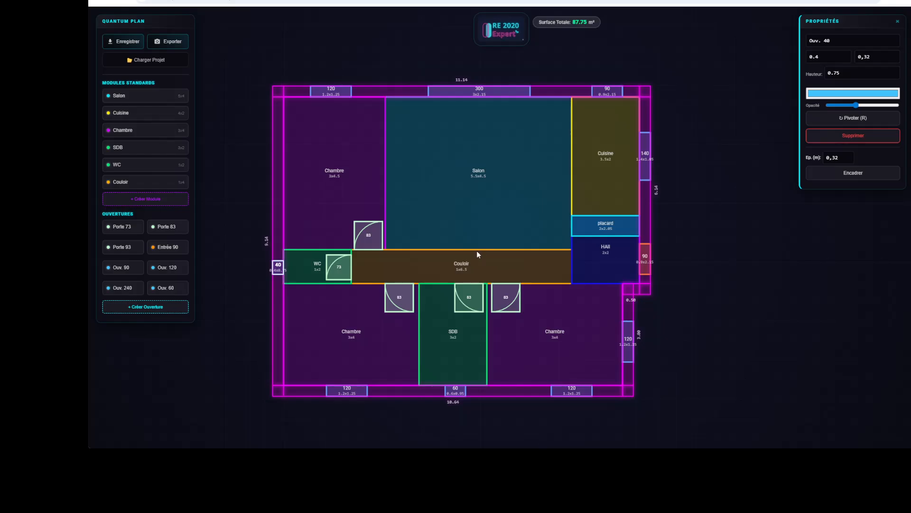
scroll(477, 254, "up", 1)
scroll(473, 243, "down", 1)
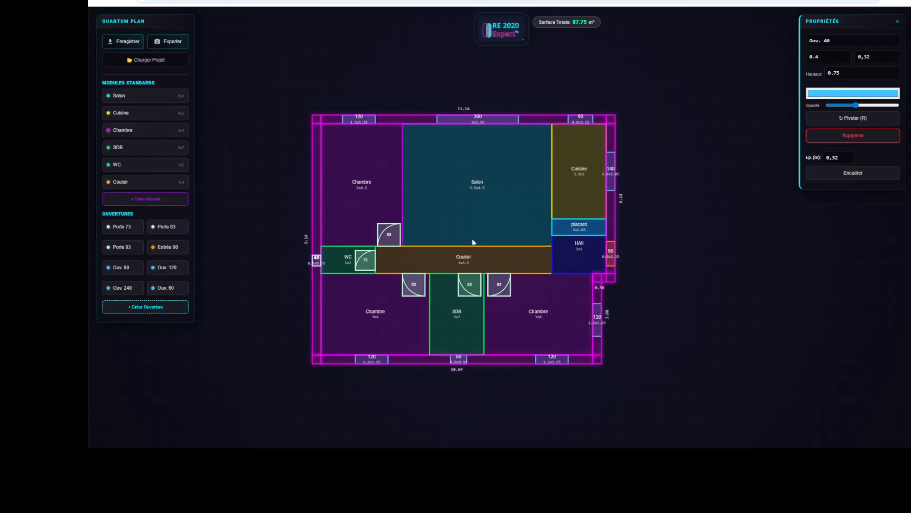